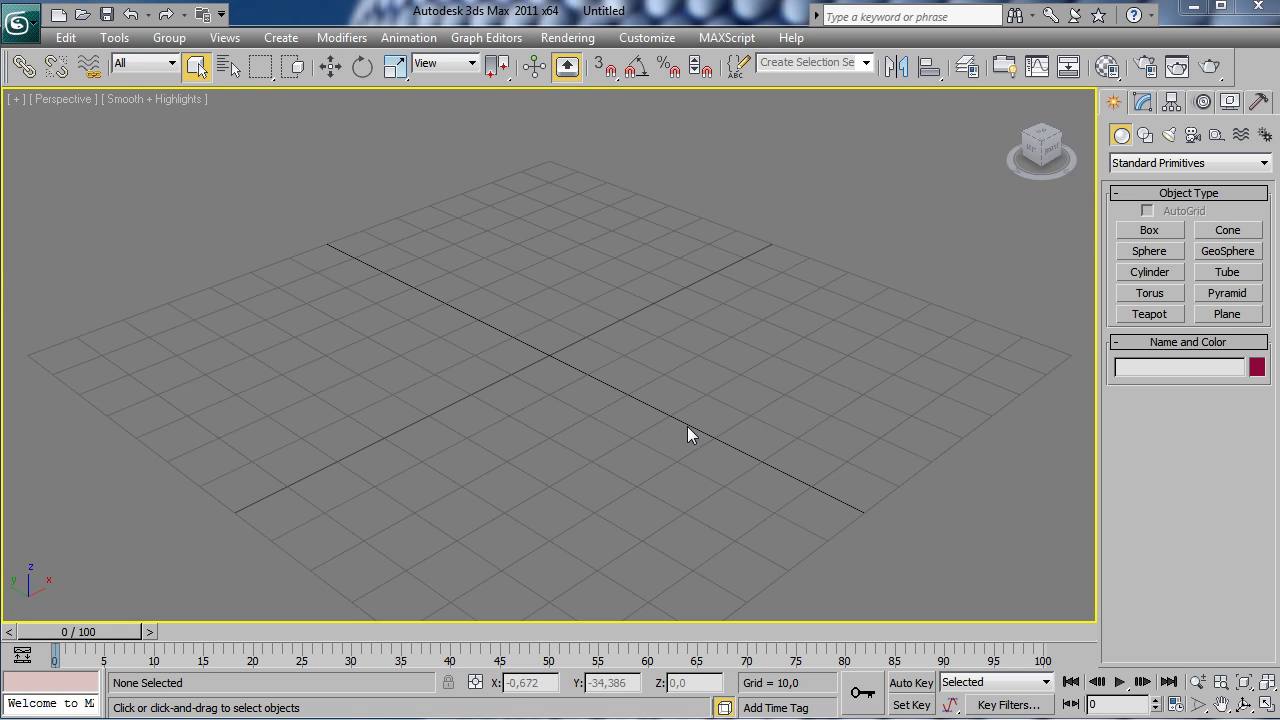
# - Create a large Plane001 with Teapot001 (radius 30.503) centred on it, viewed from above
pyautogui.click(1229, 314)
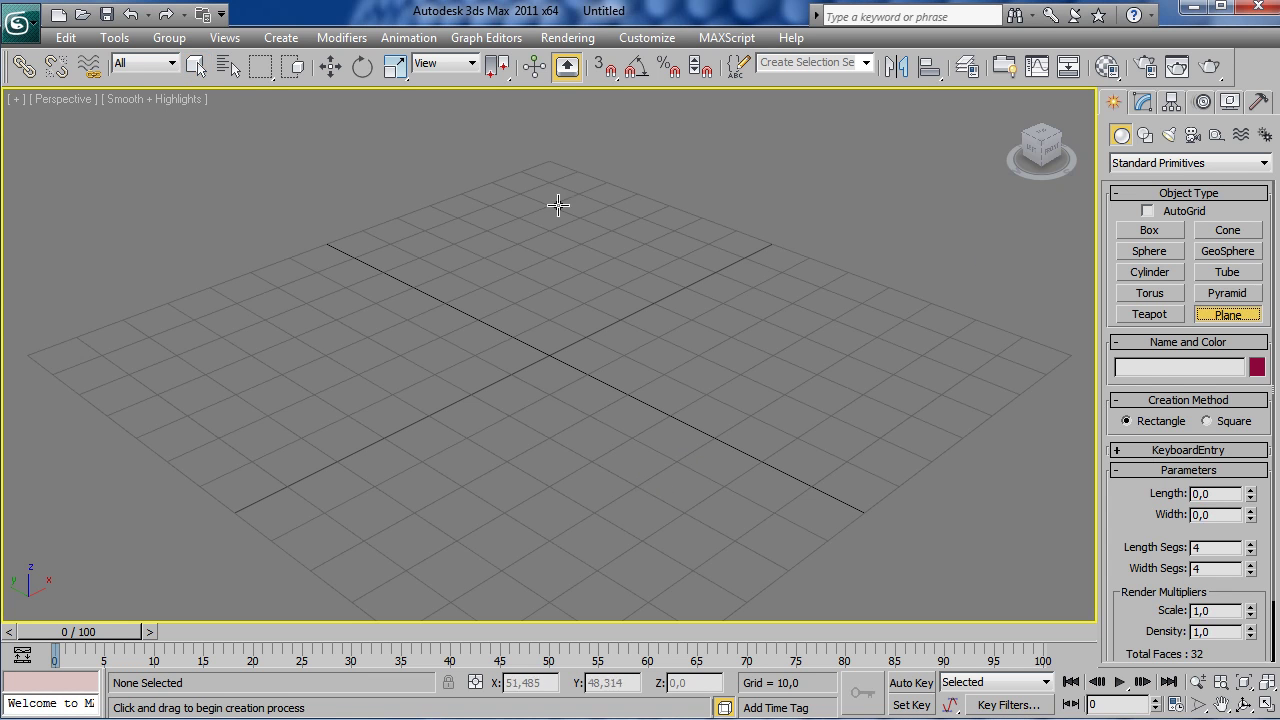
pyautogui.moveTo(546, 152); pyautogui.dragTo(548, 690)
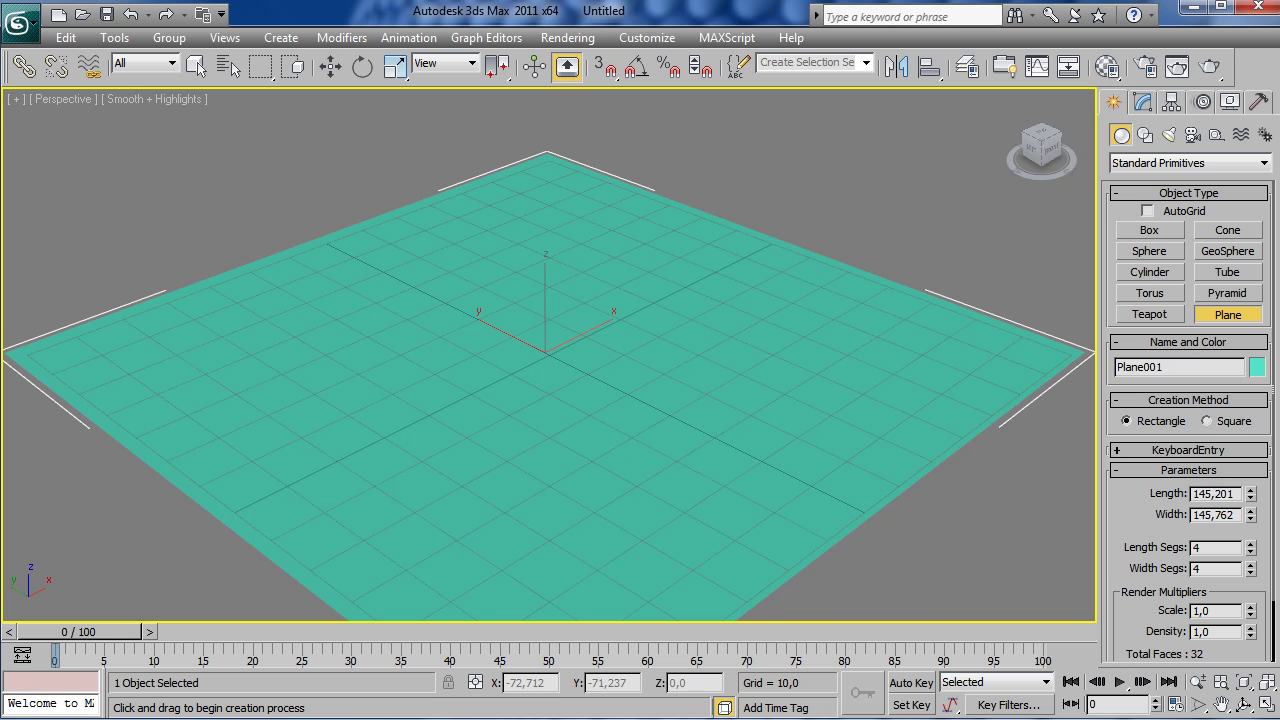
pyautogui.click(1150, 315)
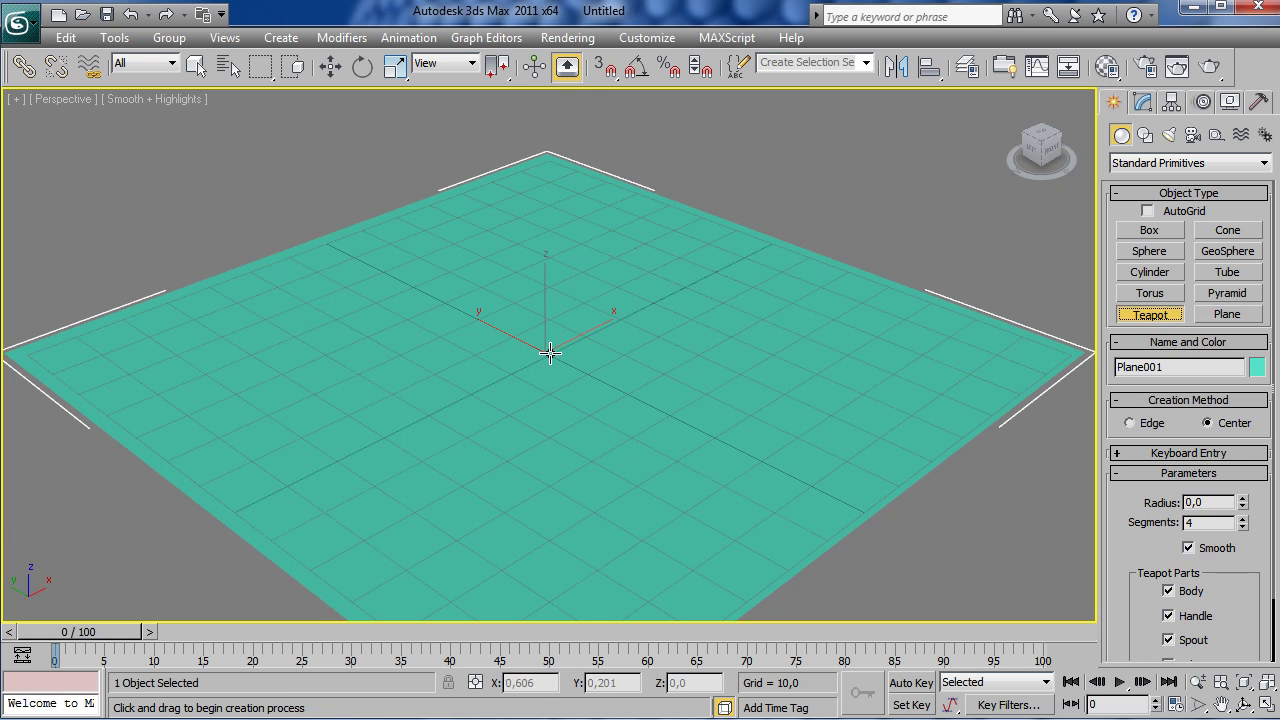
pyautogui.moveTo(550, 357); pyautogui.dragTo(493, 289)
pyautogui.moveTo(662, 304)
pyautogui.keyDown('alt'); pyautogui.mouseDown(button='middle')
pyautogui.moveTo(591, 263)
pyautogui.moveTo(560, 263)
pyautogui.moveTo(486, 334)
pyautogui.moveTo(580, 343)
pyautogui.moveTo(491, 354)
pyautogui.moveTo(609, 334)
pyautogui.moveTo(775, 348)
pyautogui.mouseUp(button='middle'); pyautogui.keyUp('alt')
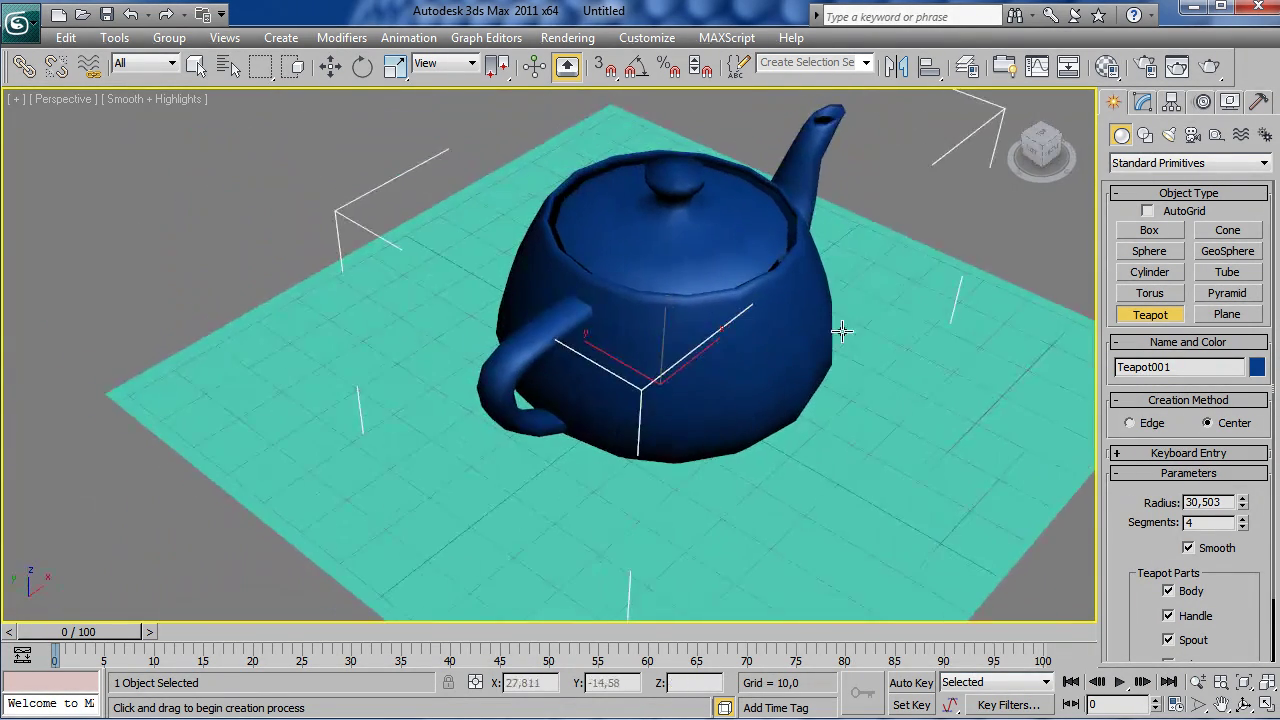
# - Turn 01 - Default into a mental ray material with an Ambient/Reflective Occlusion surface shader
pyautogui.click(1107, 66)
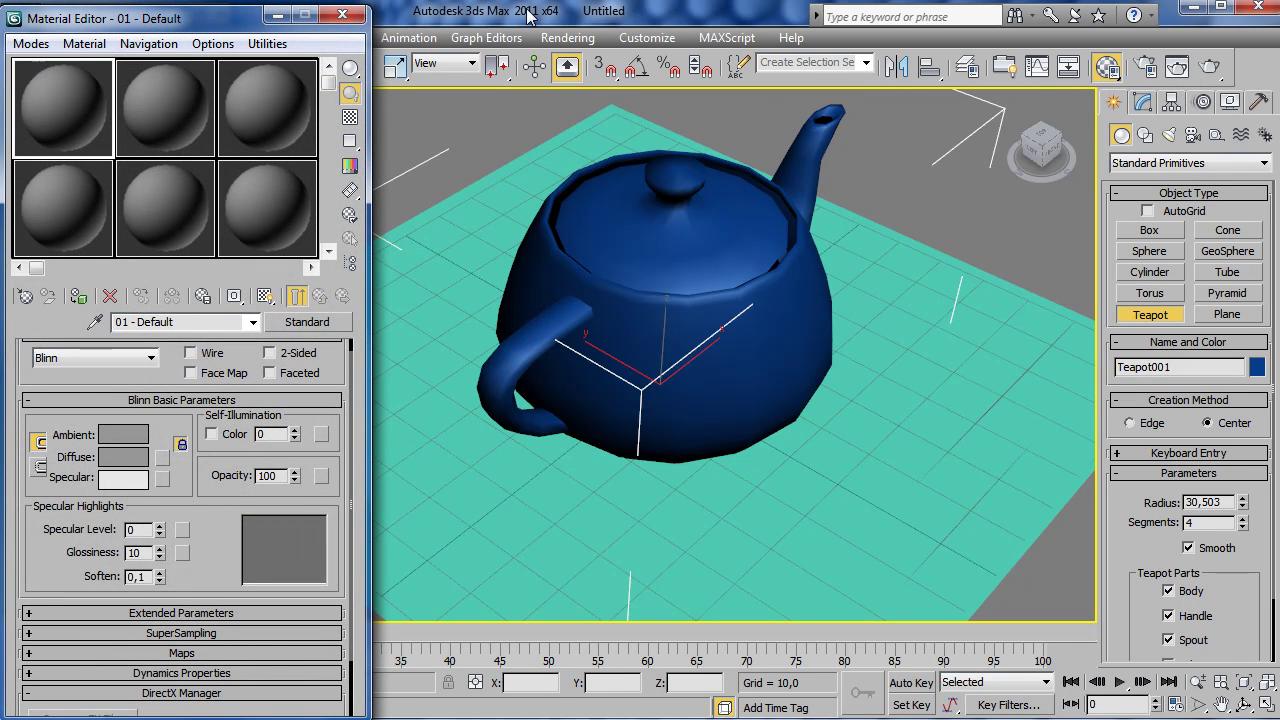
pyautogui.click(30, 43)
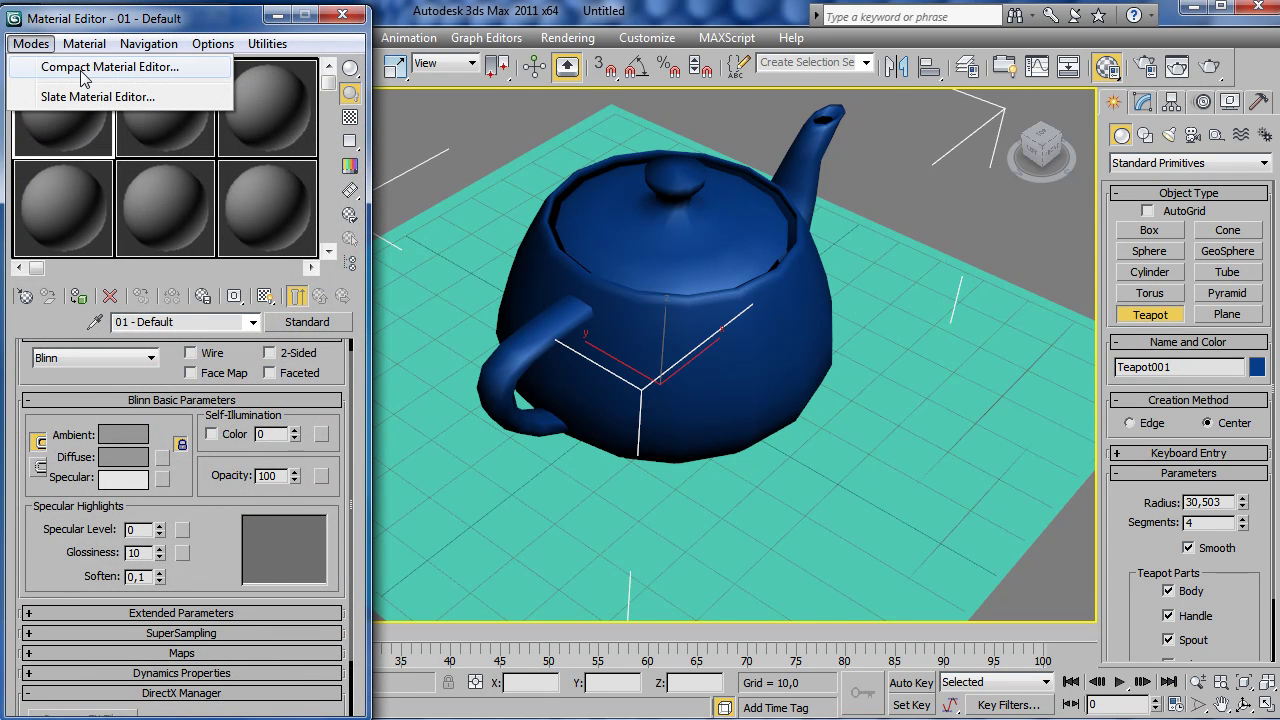
pyautogui.click(81, 20)
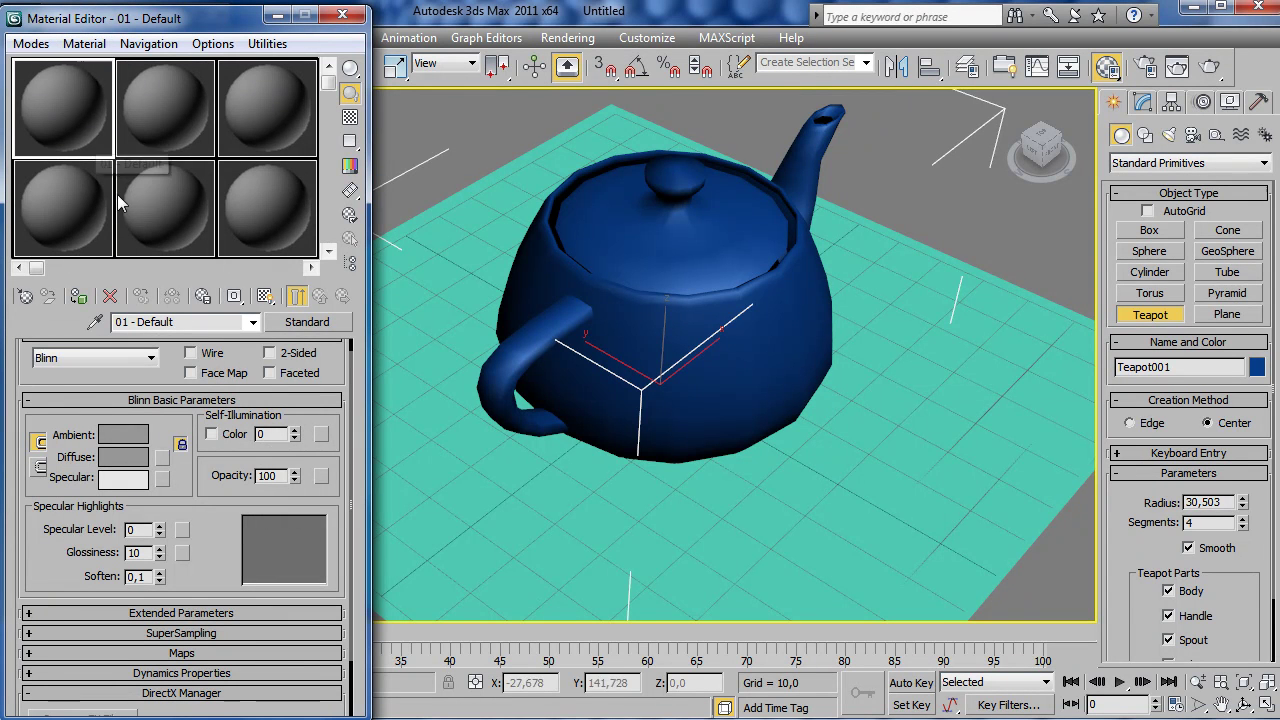
pyautogui.click(300, 322)
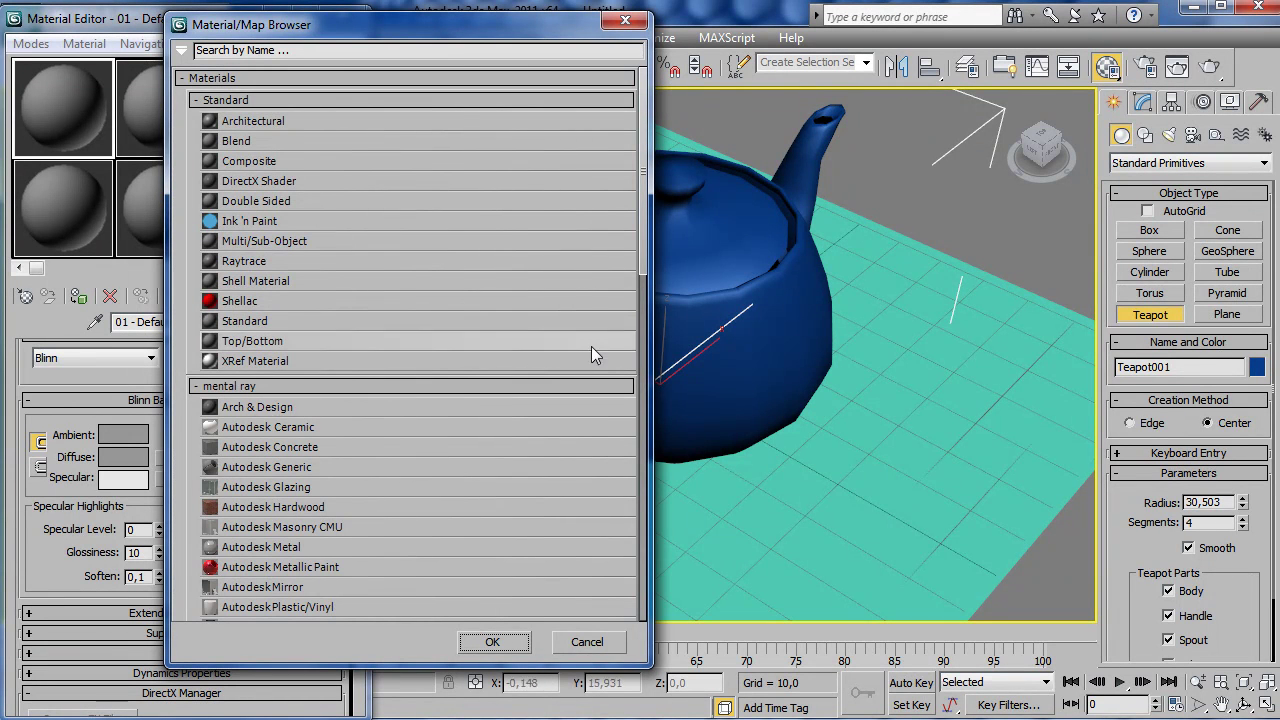
pyautogui.moveTo(641, 243); pyautogui.dragTo(652, 366)
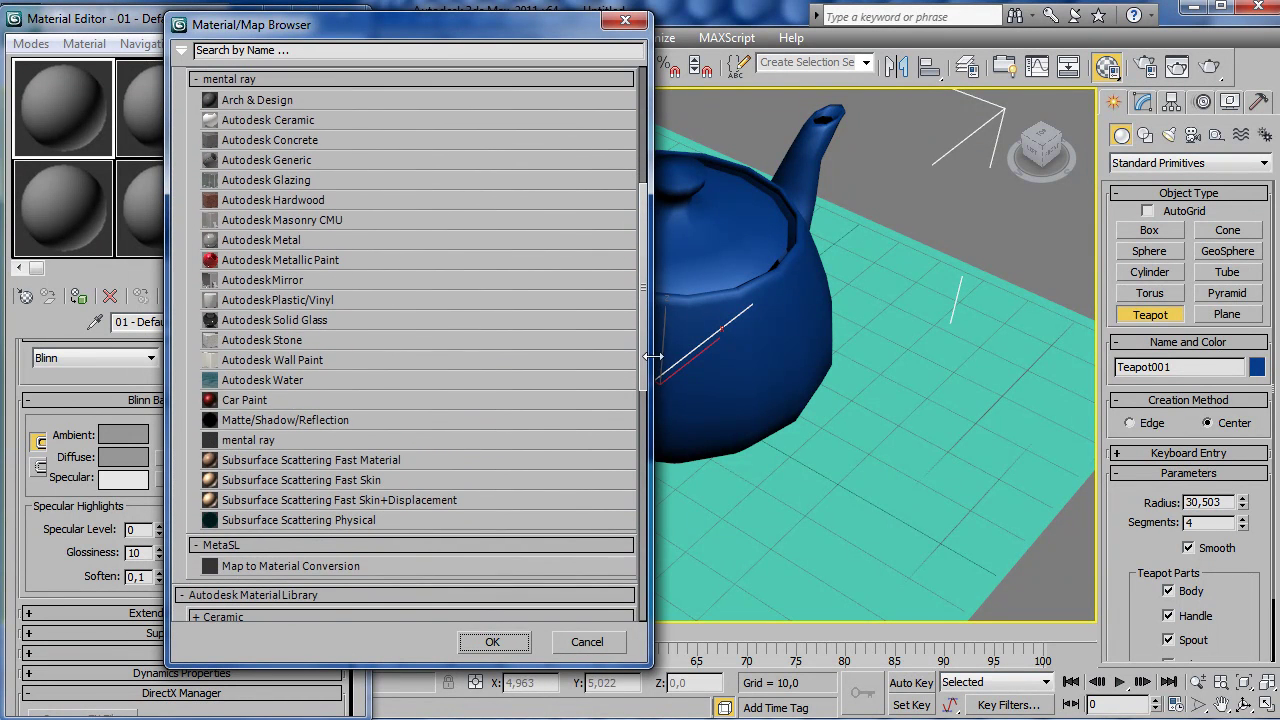
pyautogui.doubleClick(255, 437)
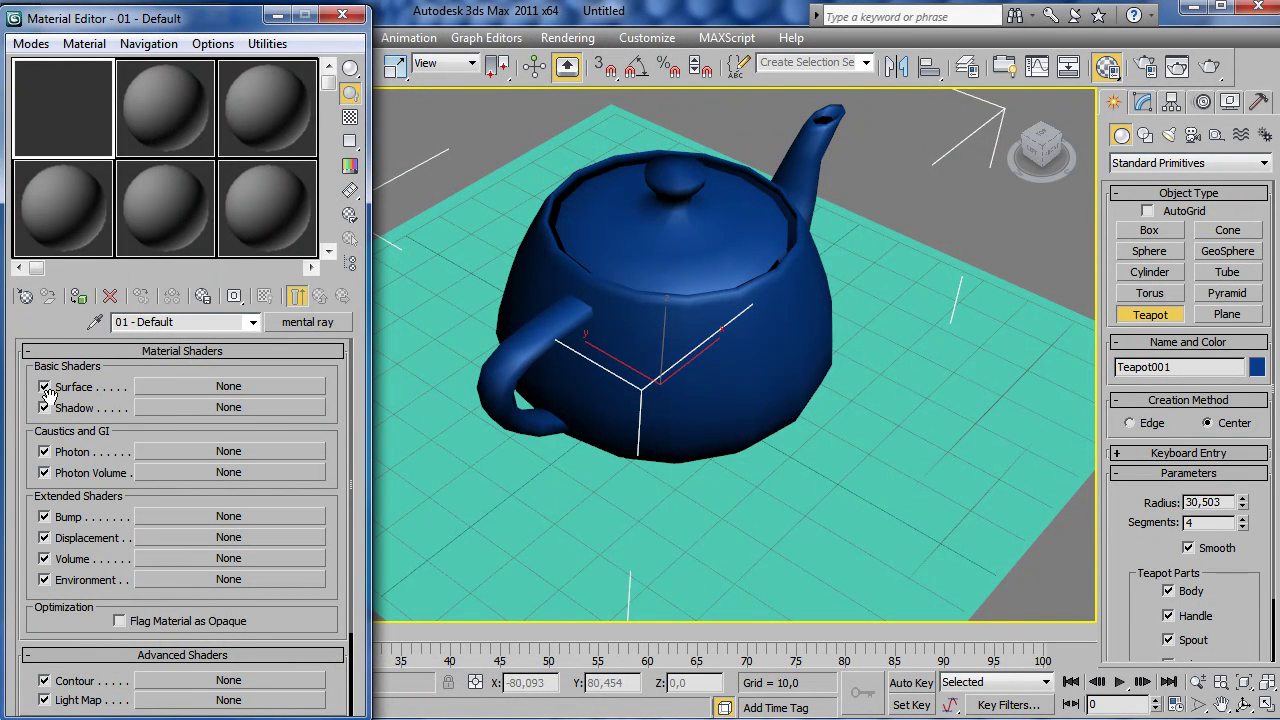
pyautogui.click(199, 390)
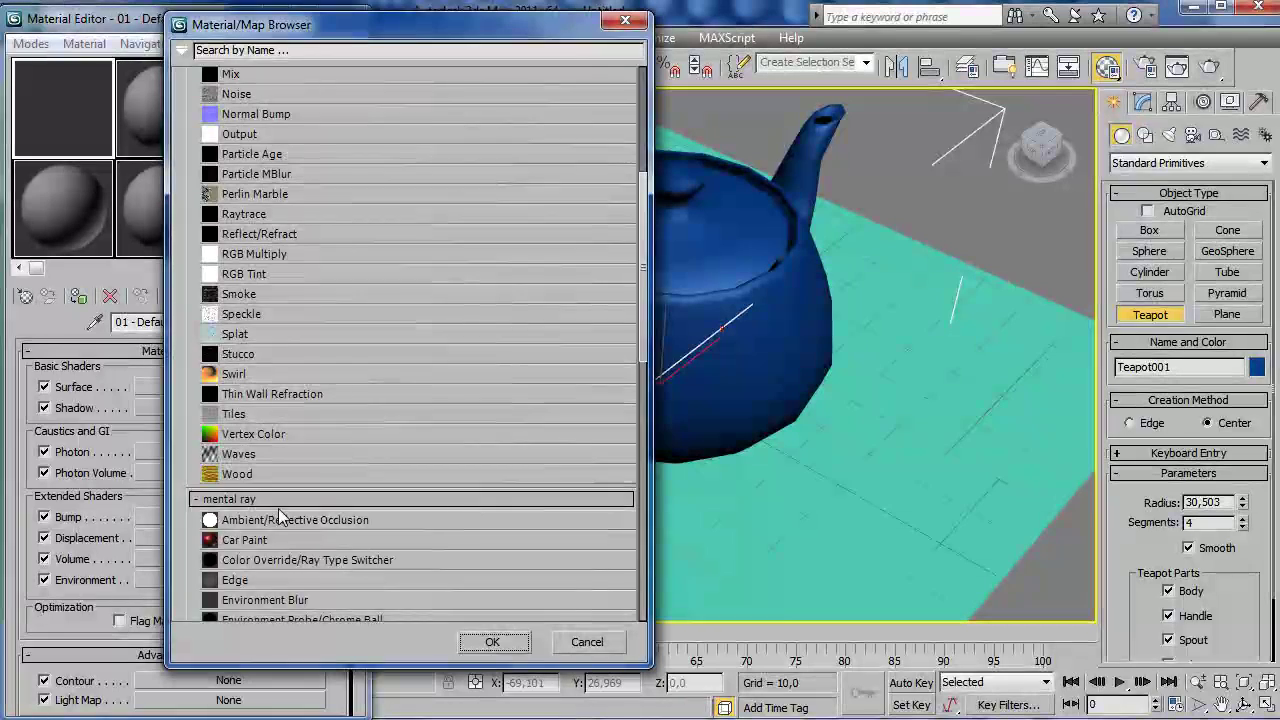
pyautogui.doubleClick(282, 520)
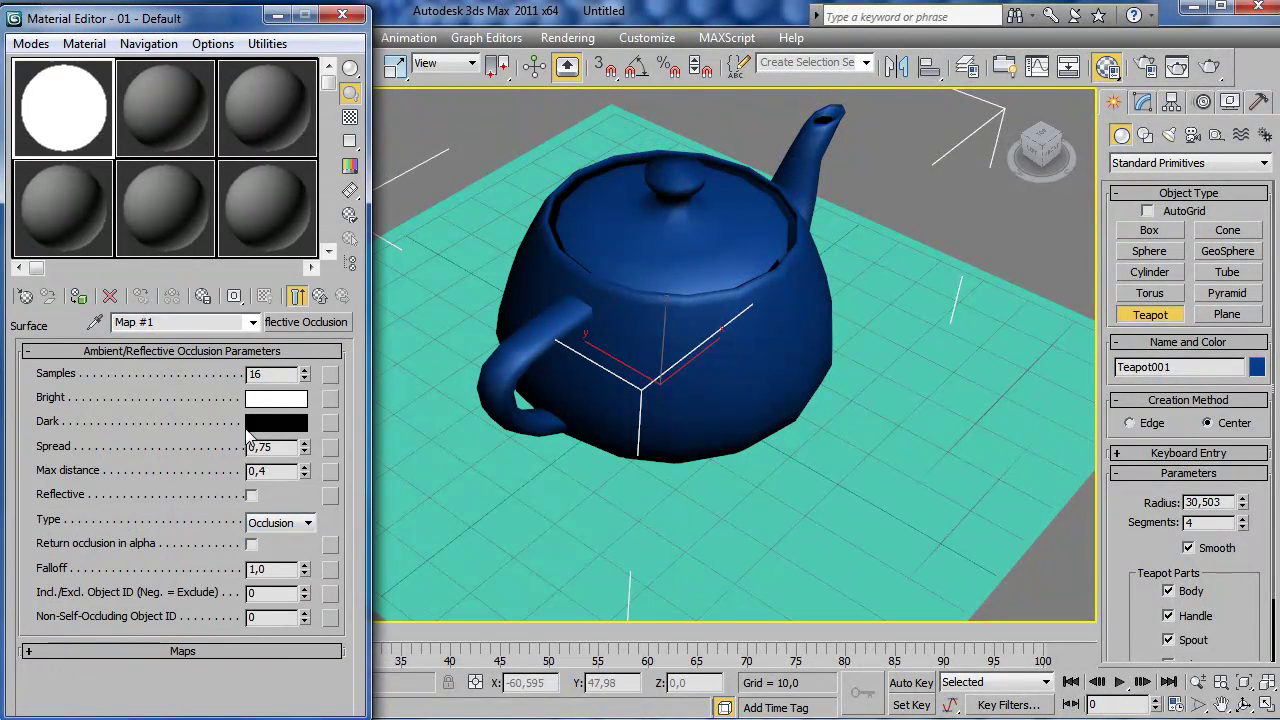
# - Reset occlusion Max distance to 0, assign the material to teapot and plane, and render
pyautogui.rightClick(305, 471)
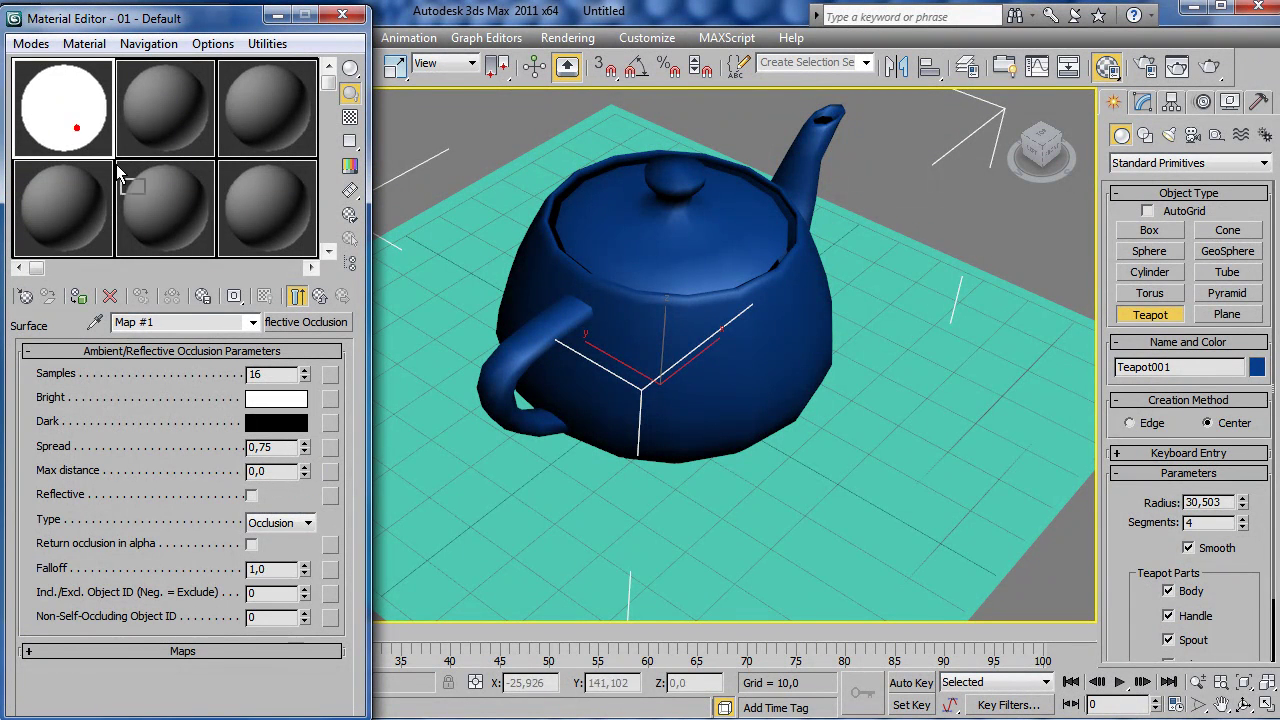
pyautogui.moveTo(118, 172); pyautogui.dragTo(626, 301)
pyautogui.moveTo(72, 110); pyautogui.dragTo(498, 514)
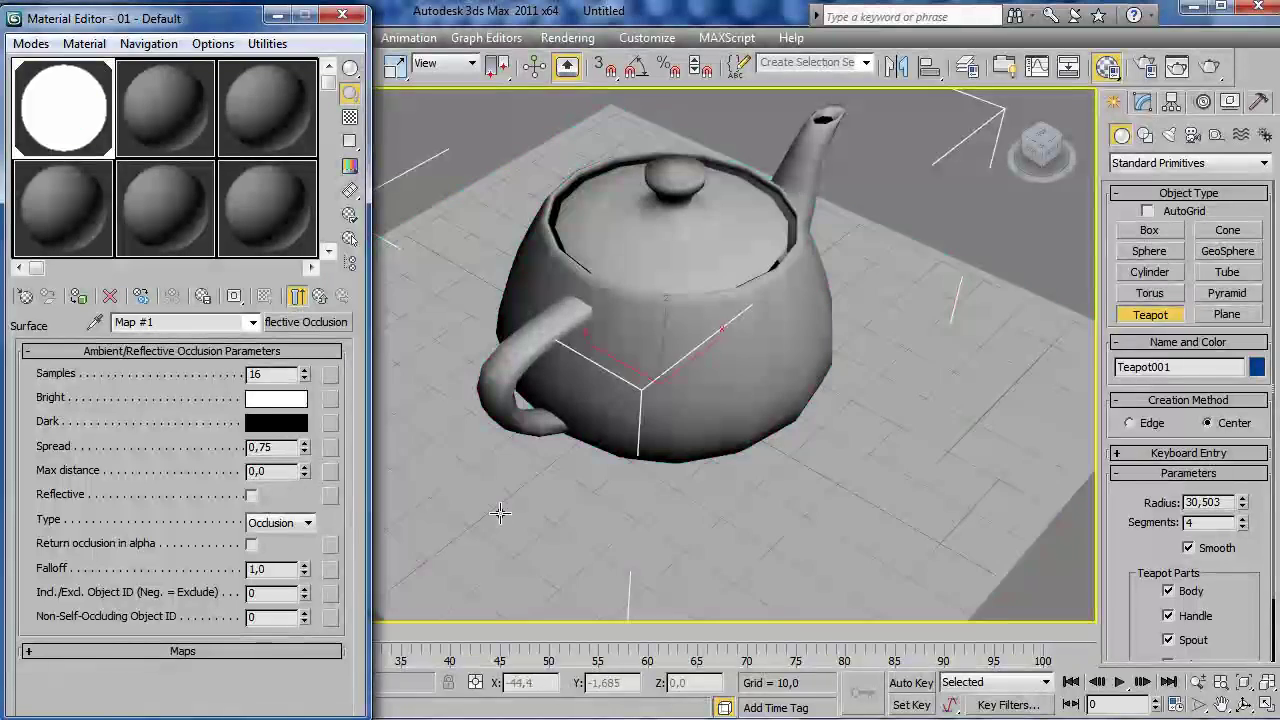
pyautogui.moveTo(1040, 148); pyautogui.dragTo(1065, 140)
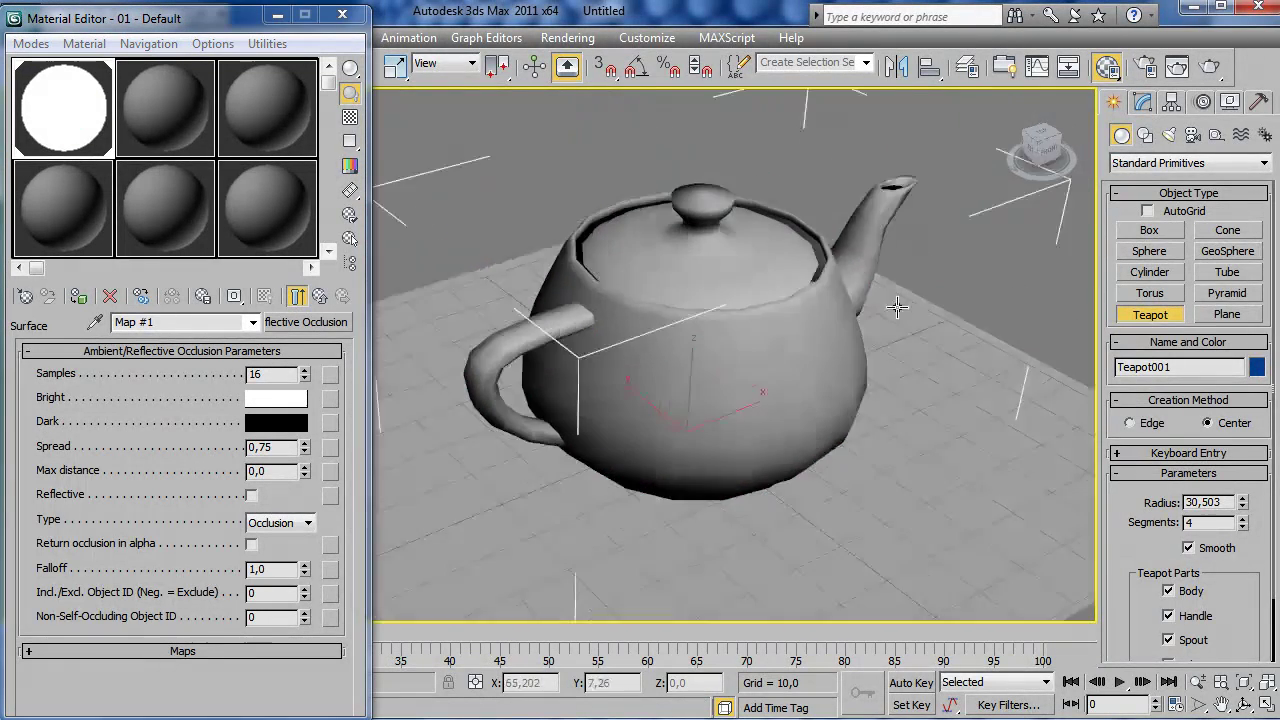
pyautogui.click(1211, 67)
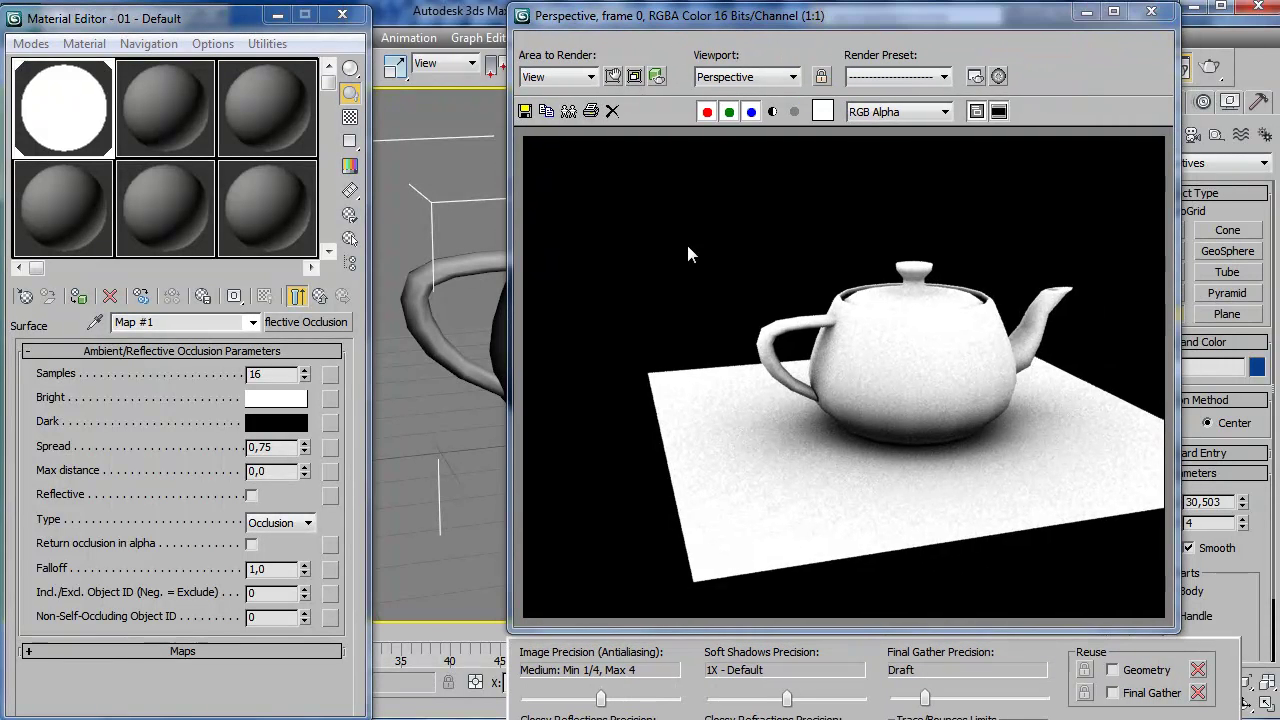
# - Re-render, pan to reframe the teapot, render the white occlusion image again, and close it
pyautogui.click(1210, 67)
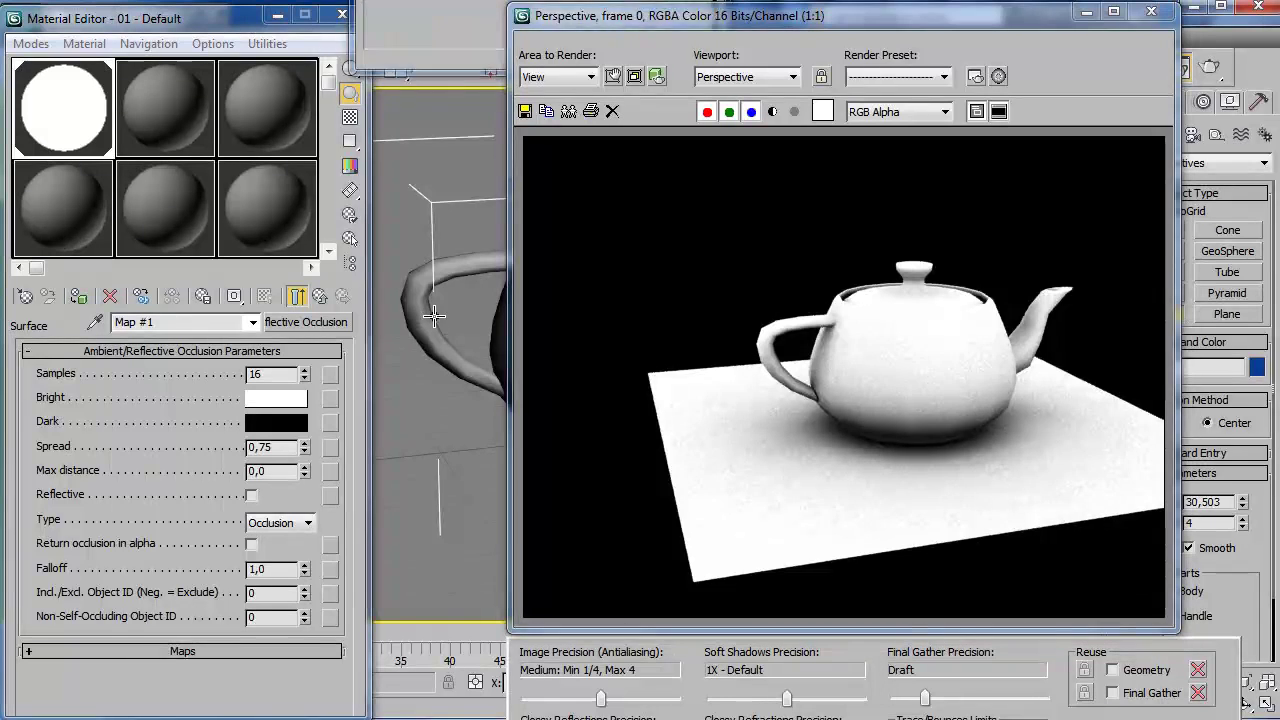
pyautogui.moveTo(434, 320); pyautogui.dragTo(381, 323, button='middle')
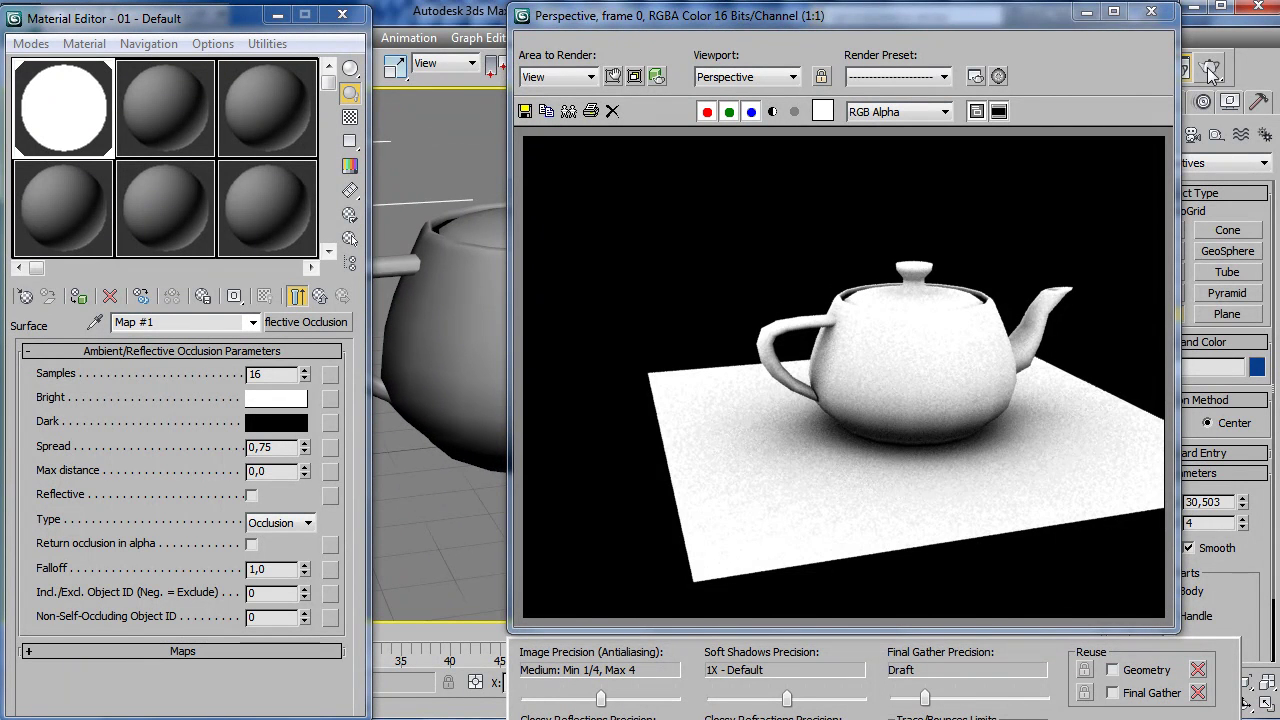
pyautogui.click(1207, 67)
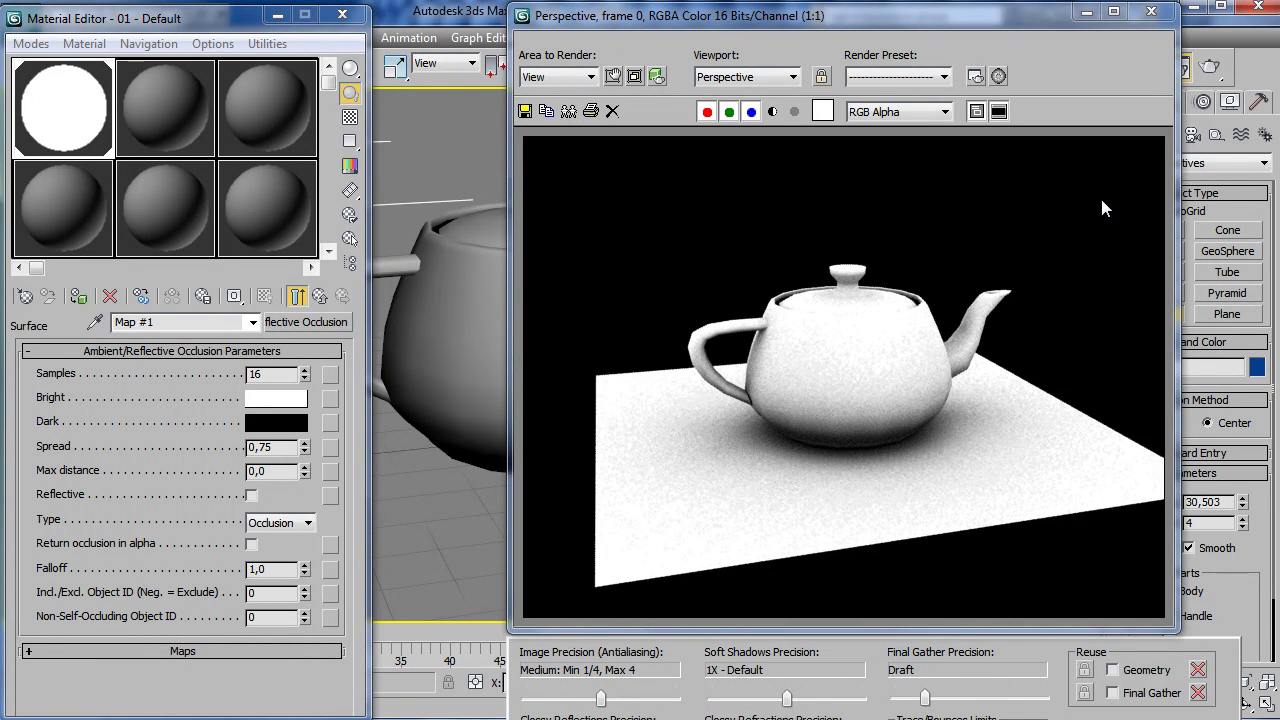
pyautogui.click(1152, 12)
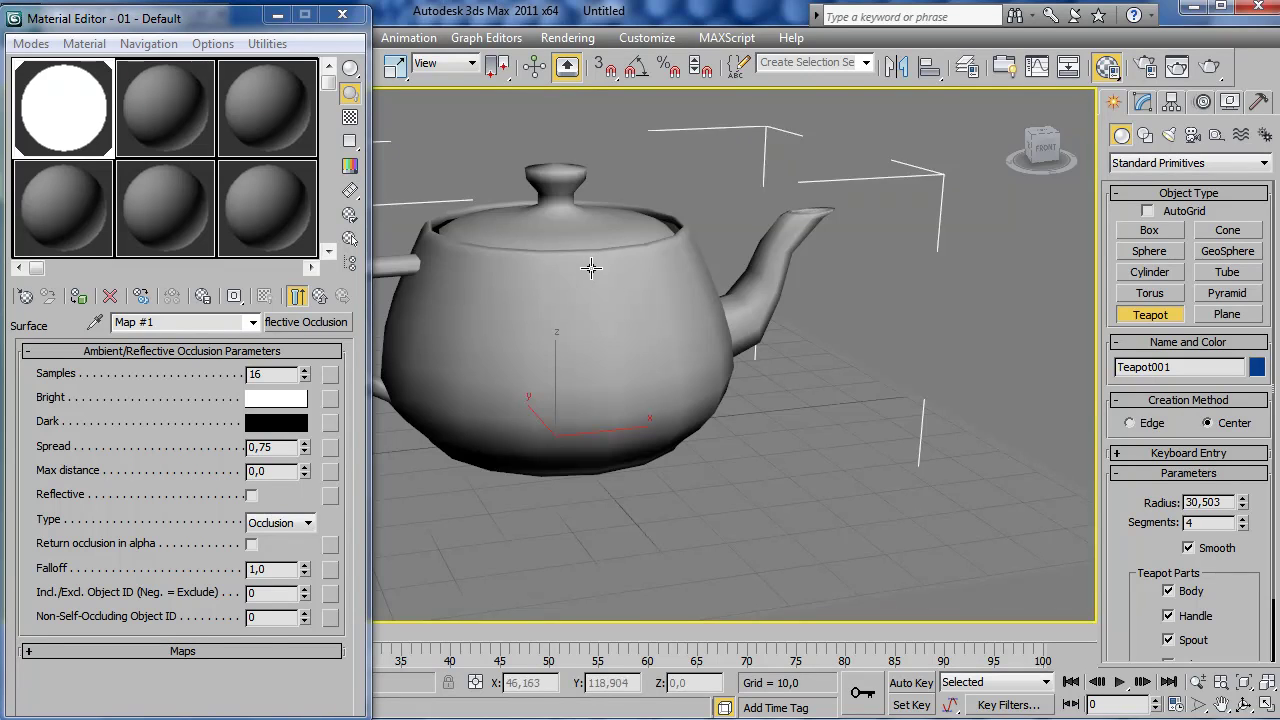
# - In Render To Texture, add a 512x512 Ambient Occlusion (MR) element for Teapot001 and render it
pyautogui.keyDown('alt'); pyautogui.moveTo(591, 268); pyautogui.dragTo(621, 285, button='middle'); pyautogui.keyUp('alt')
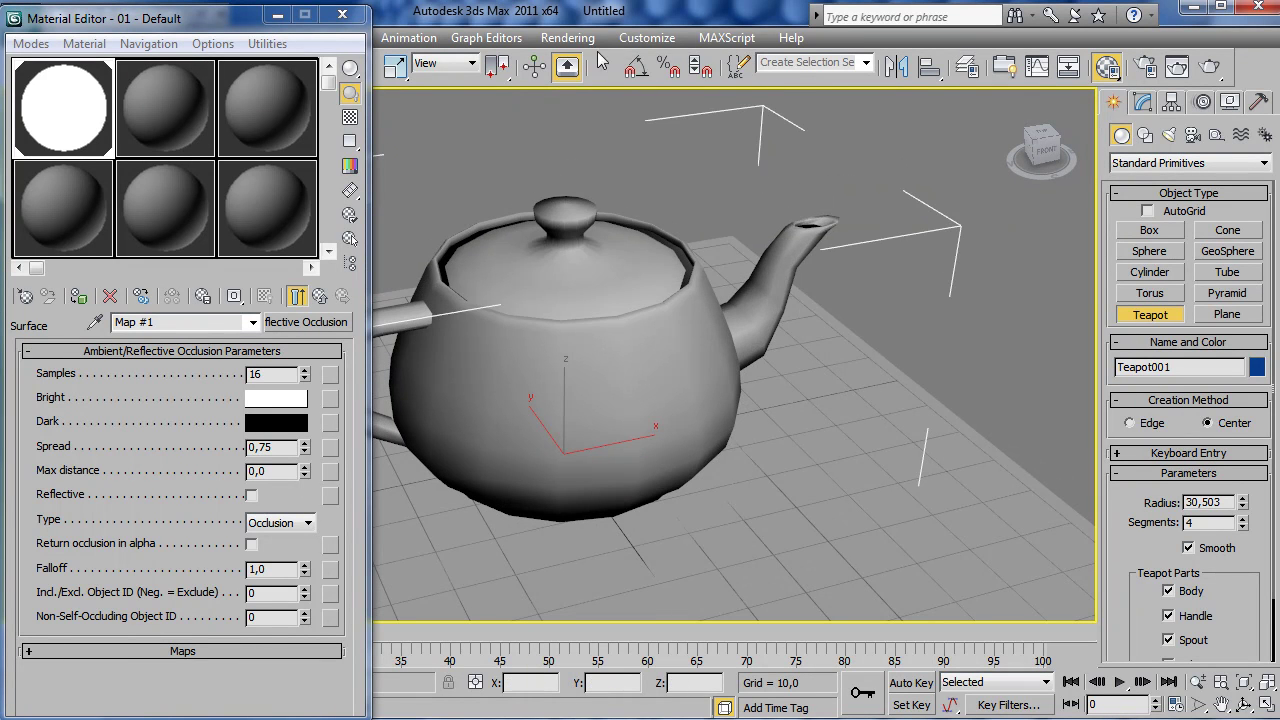
pyautogui.click(567, 38)
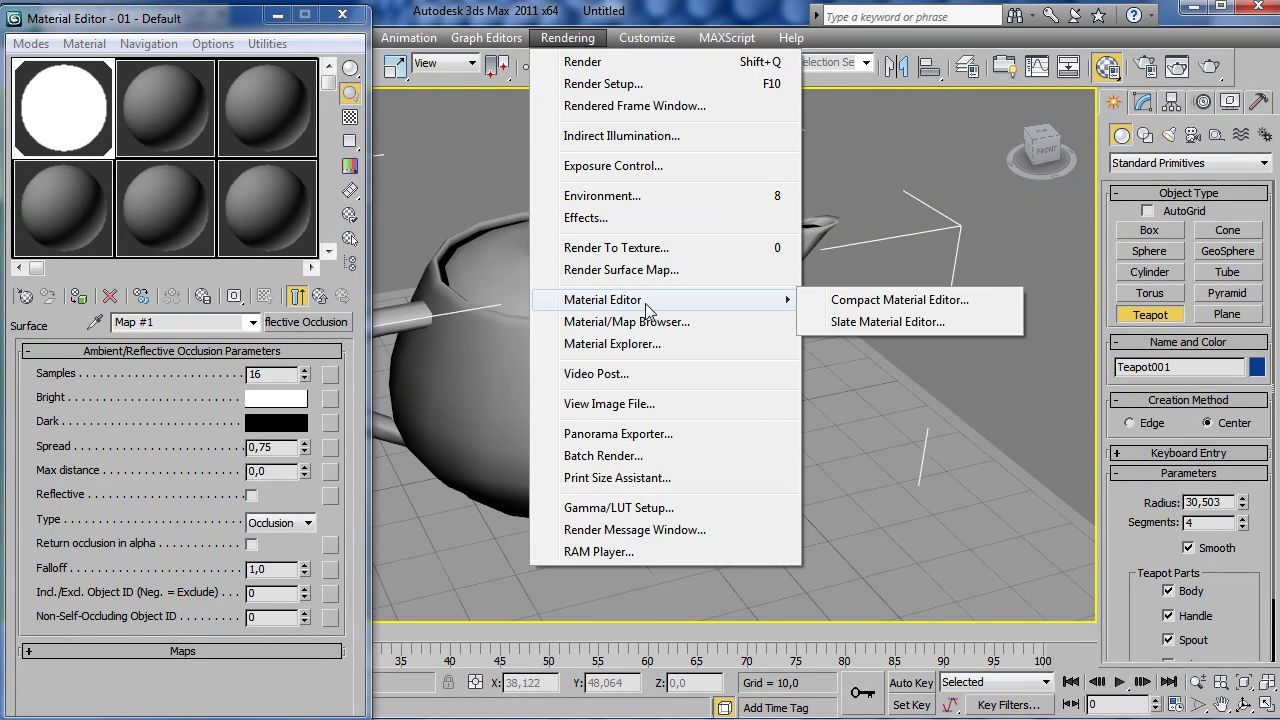
pyautogui.click(651, 256)
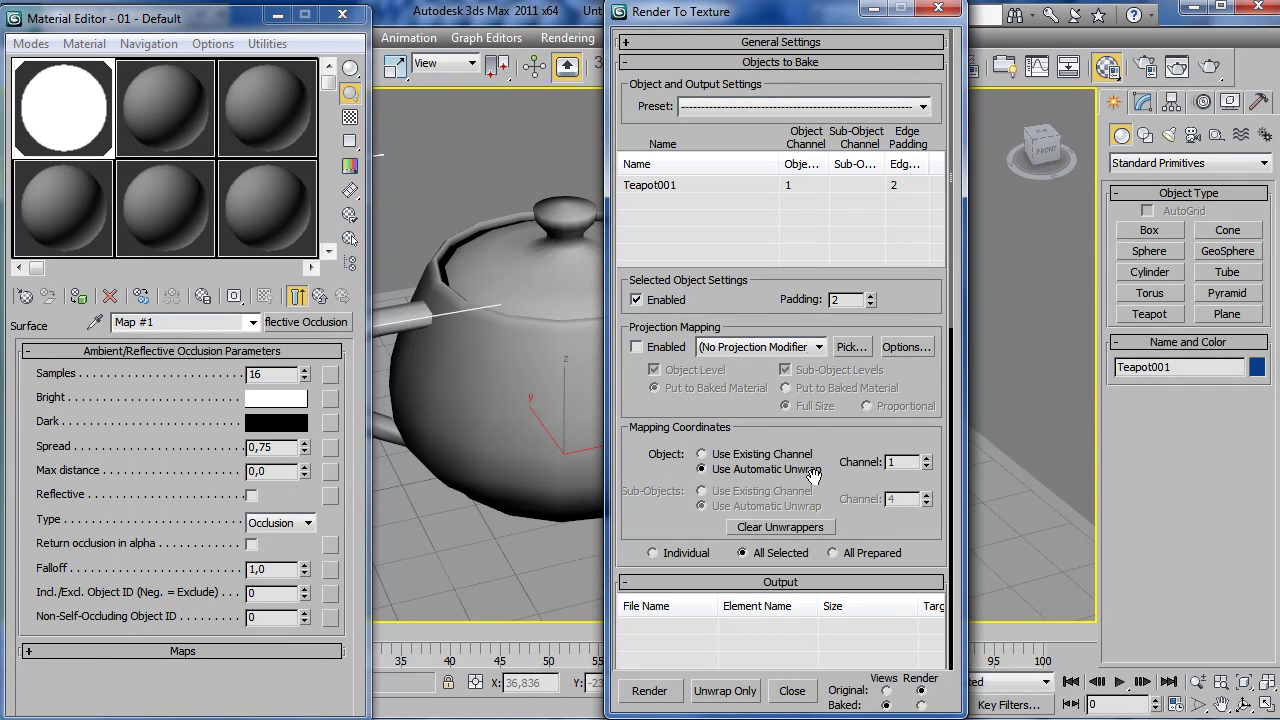
pyautogui.moveTo(629, 527); pyautogui.dragTo(629, 253)
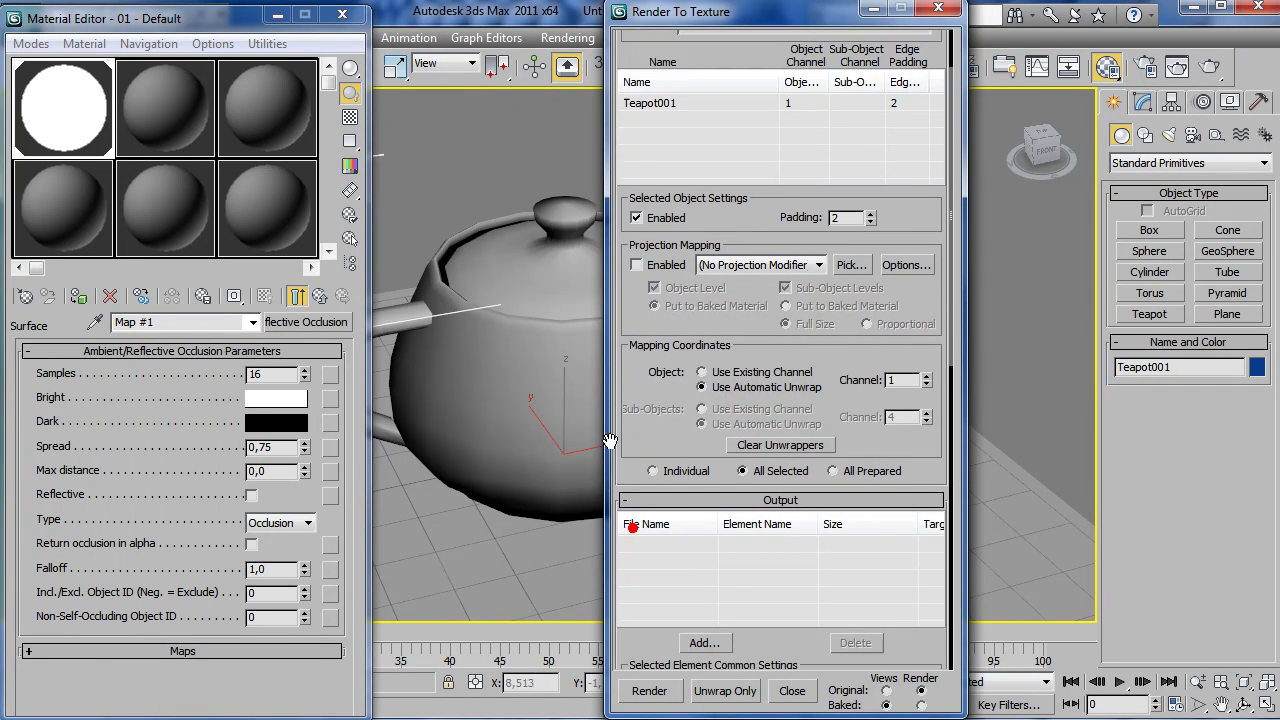
pyautogui.click(705, 450)
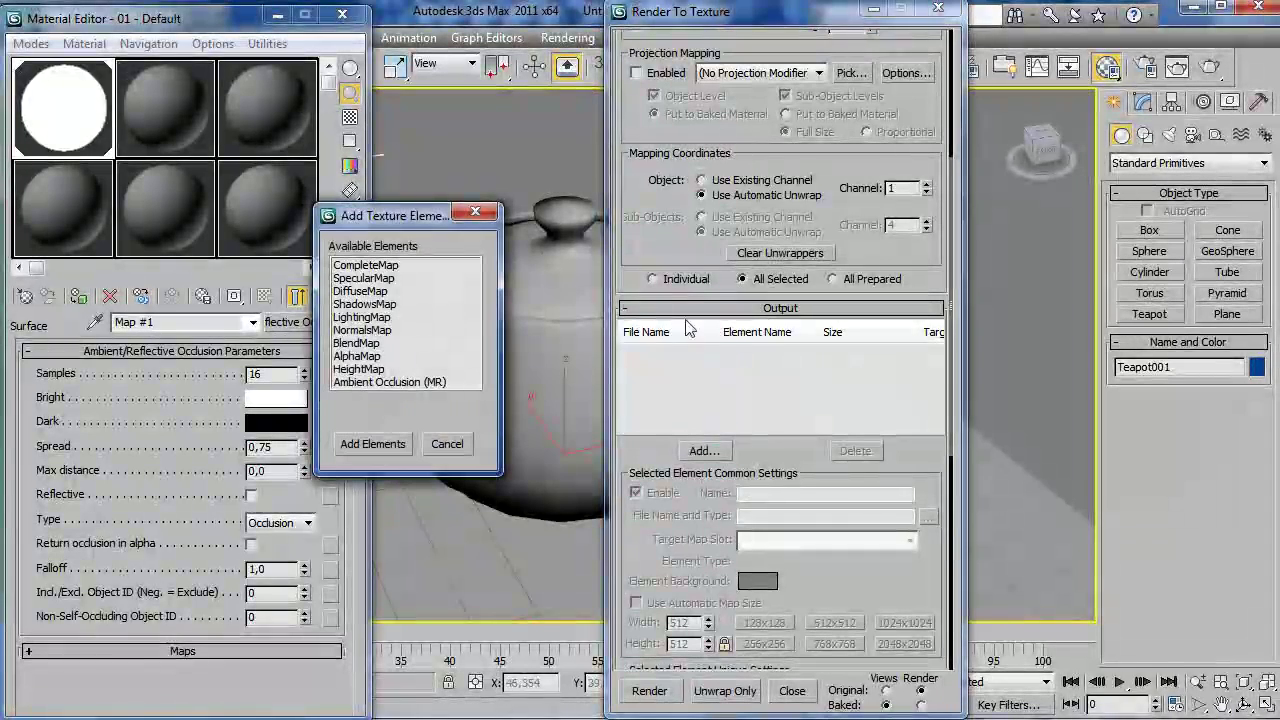
pyautogui.click(411, 383)
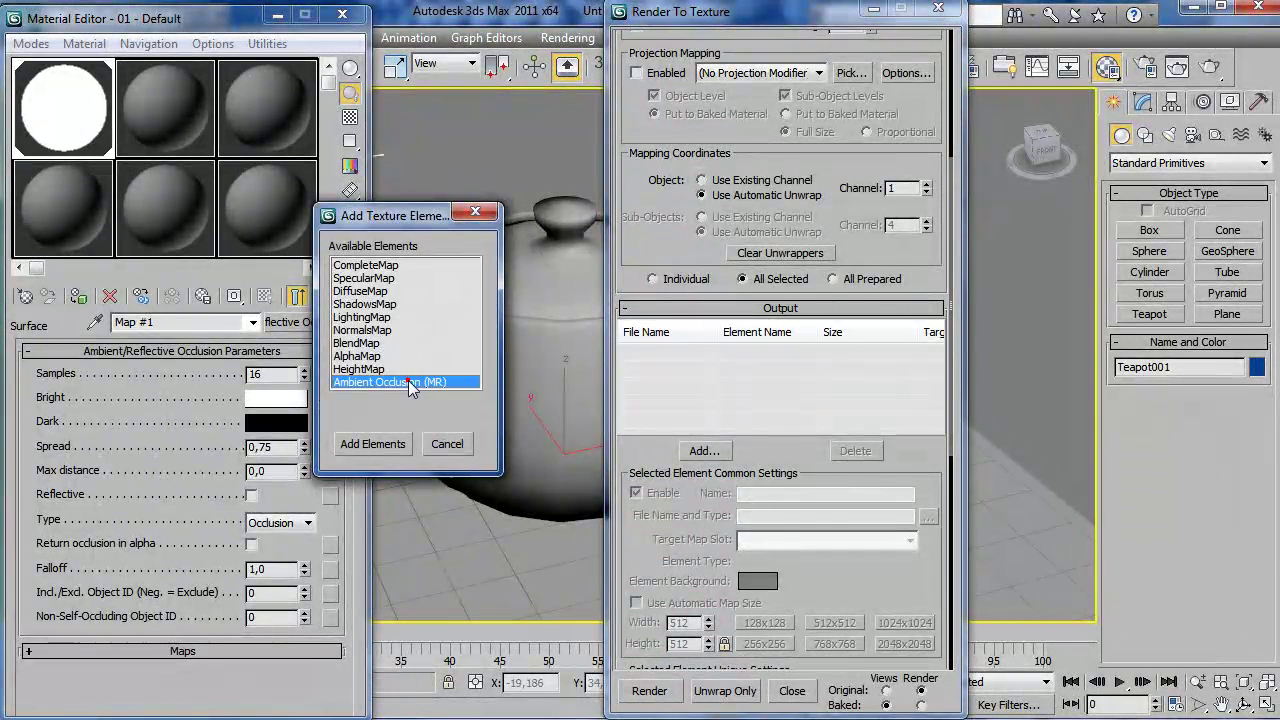
pyautogui.click(384, 443)
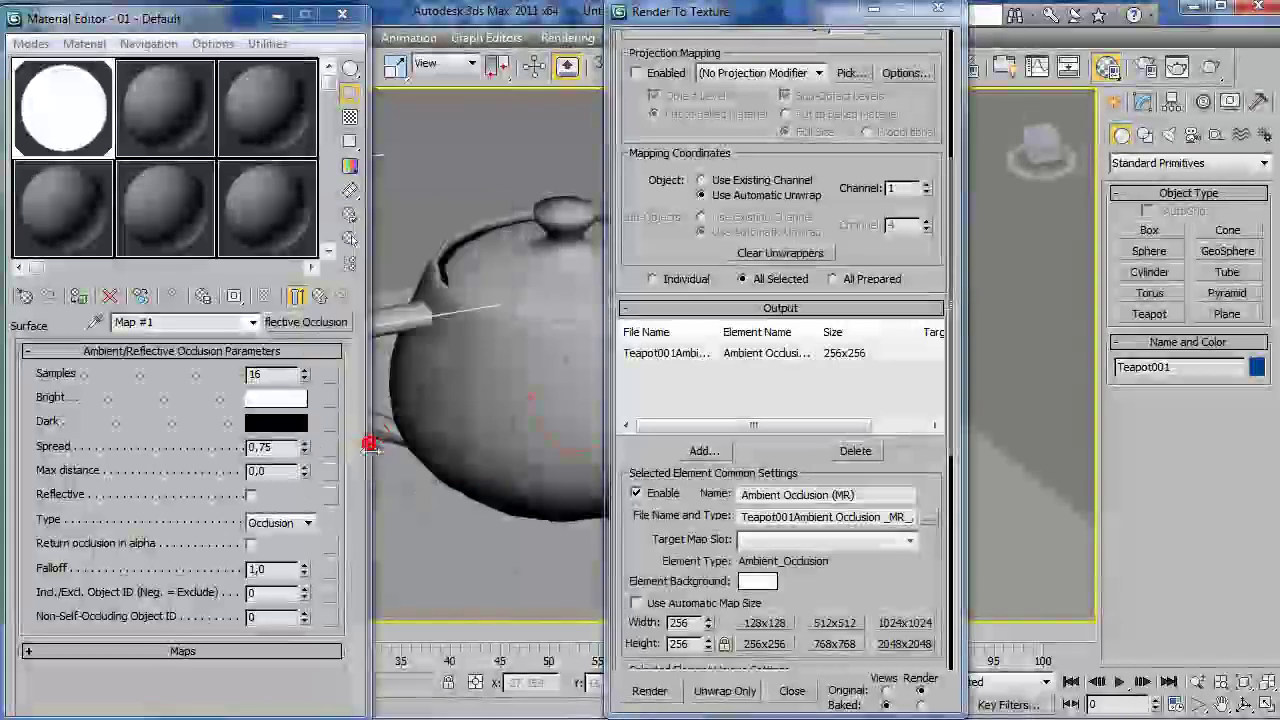
pyautogui.moveTo(637, 556); pyautogui.dragTo(665, 283)
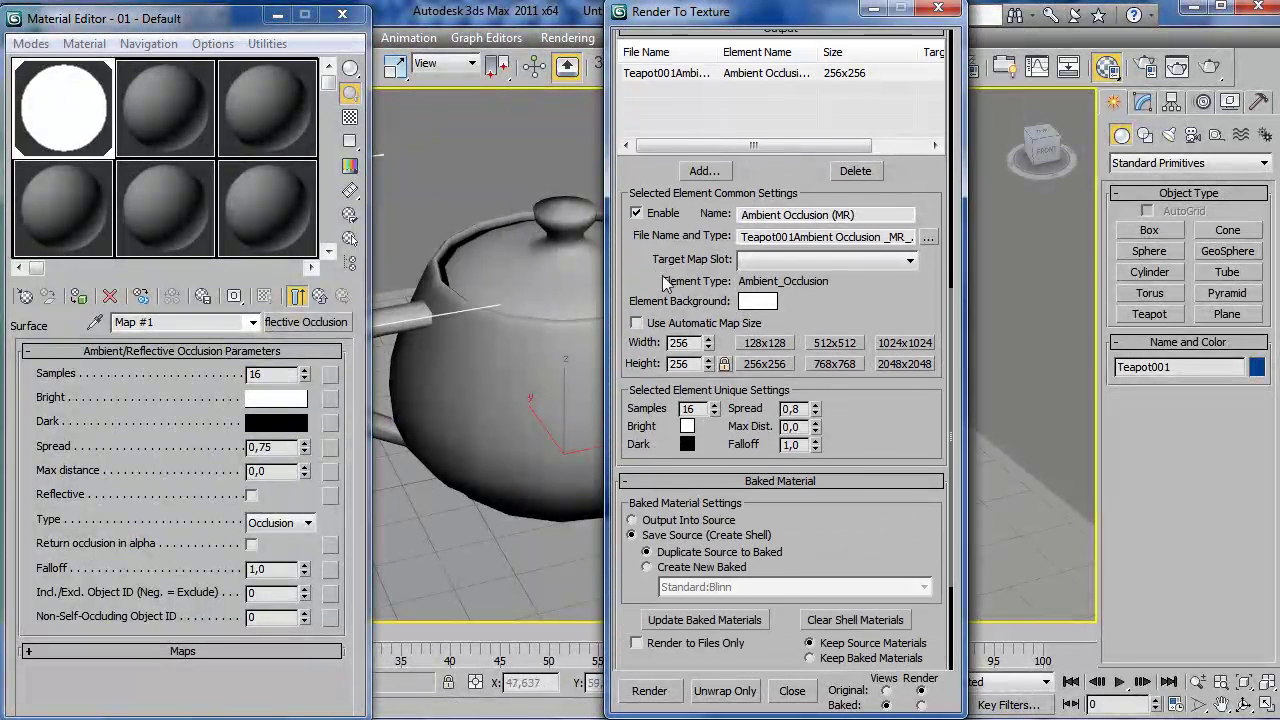
pyautogui.click(854, 342)
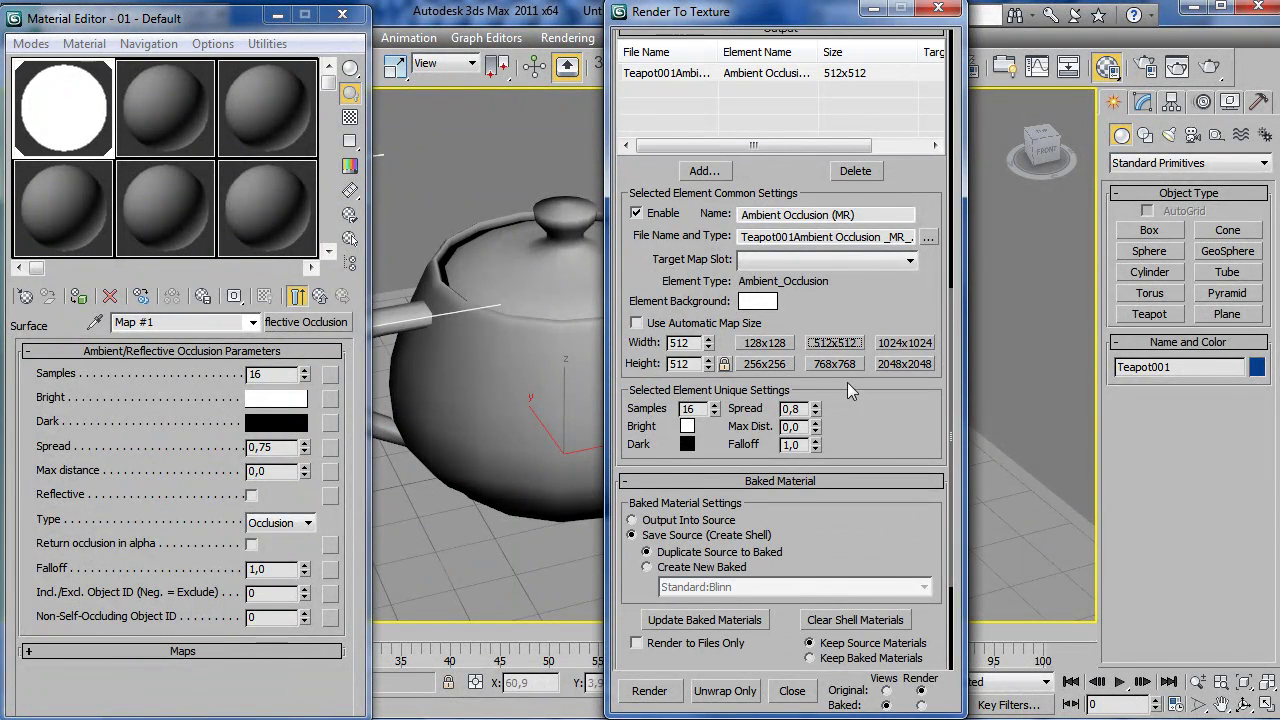
pyautogui.moveTo(905, 426); pyautogui.dragTo(911, 251)
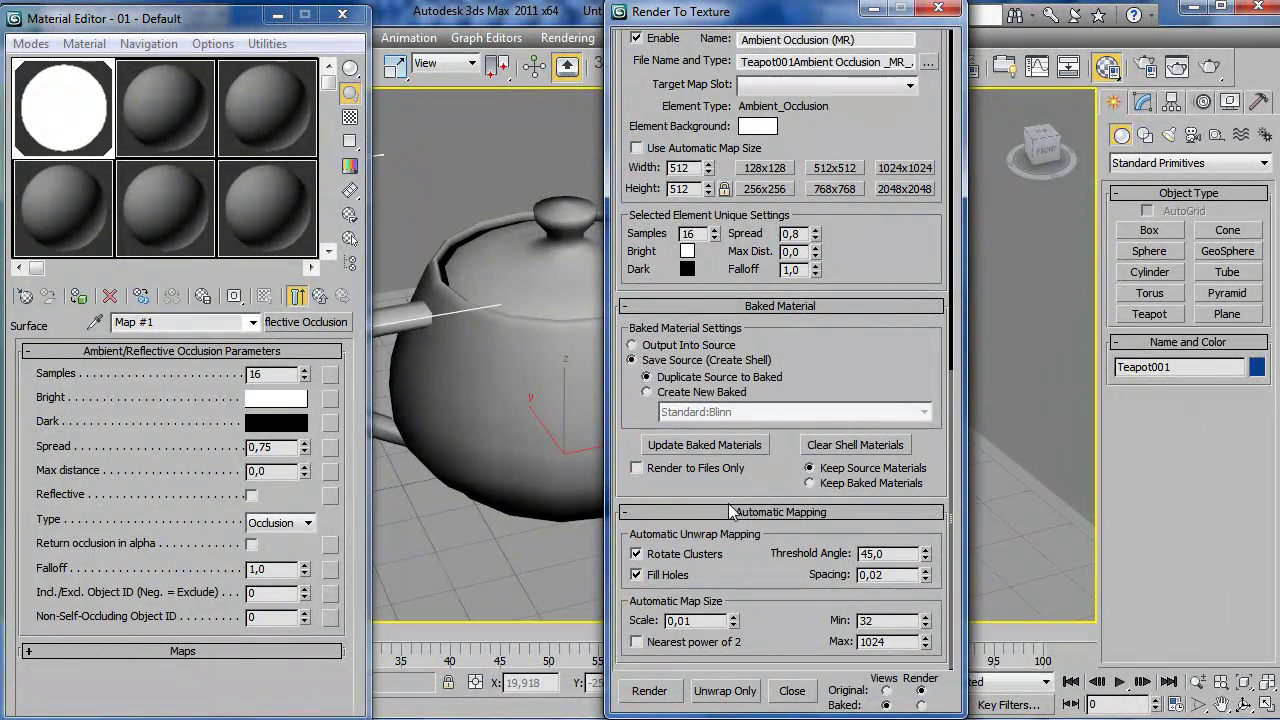
pyautogui.click(655, 692)
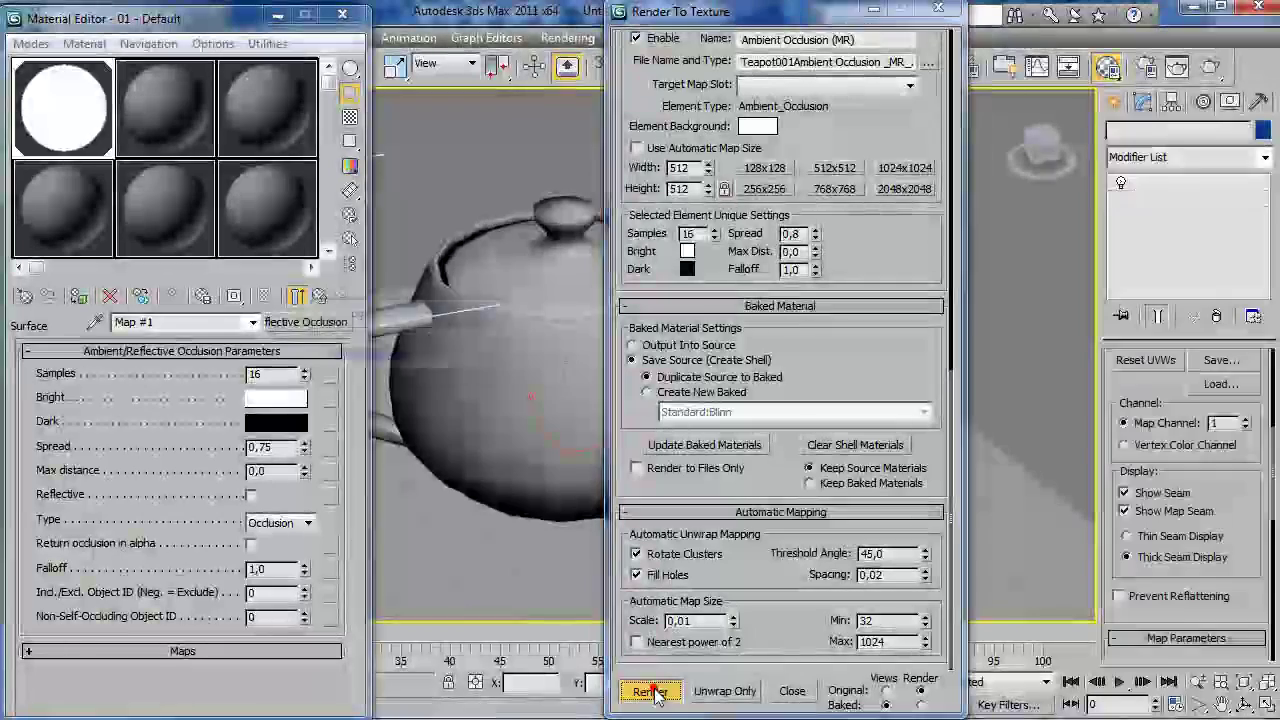
# - Finish the teapot bake, overwriting files, and save it over oa-exemple.jpg at JPEG quality 100
pyautogui.click(316, 494)
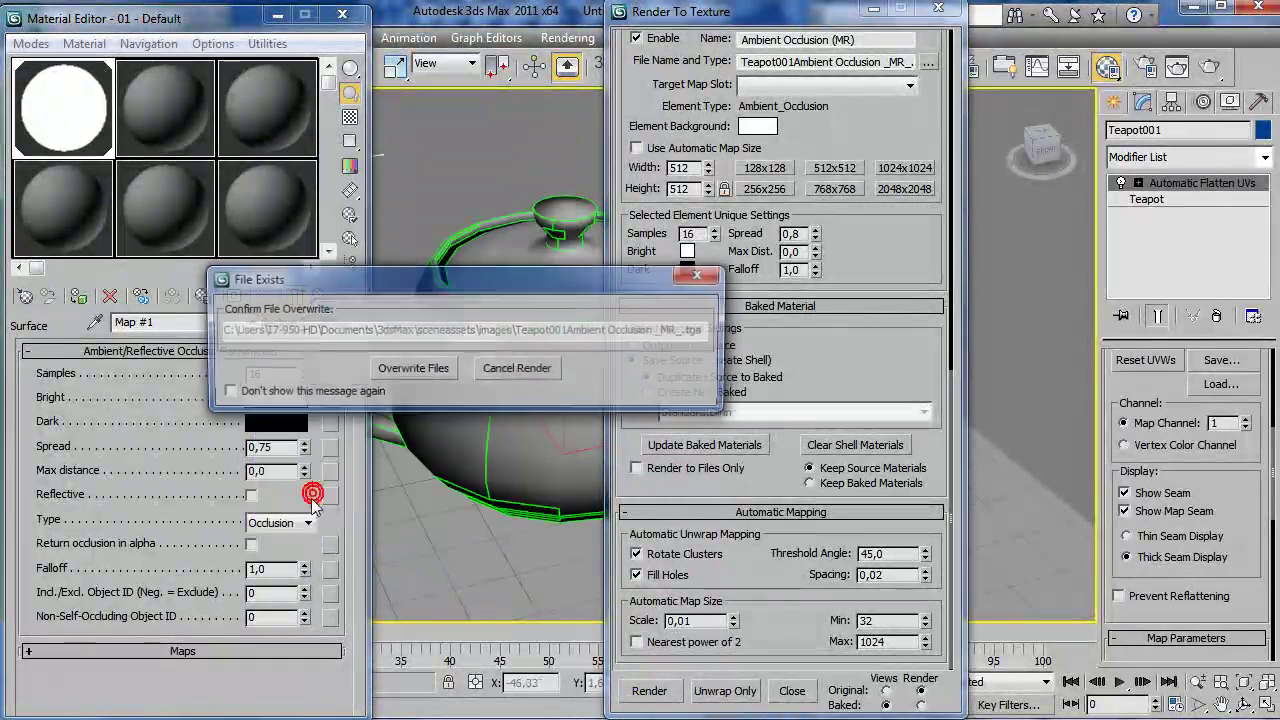
pyautogui.click(405, 370)
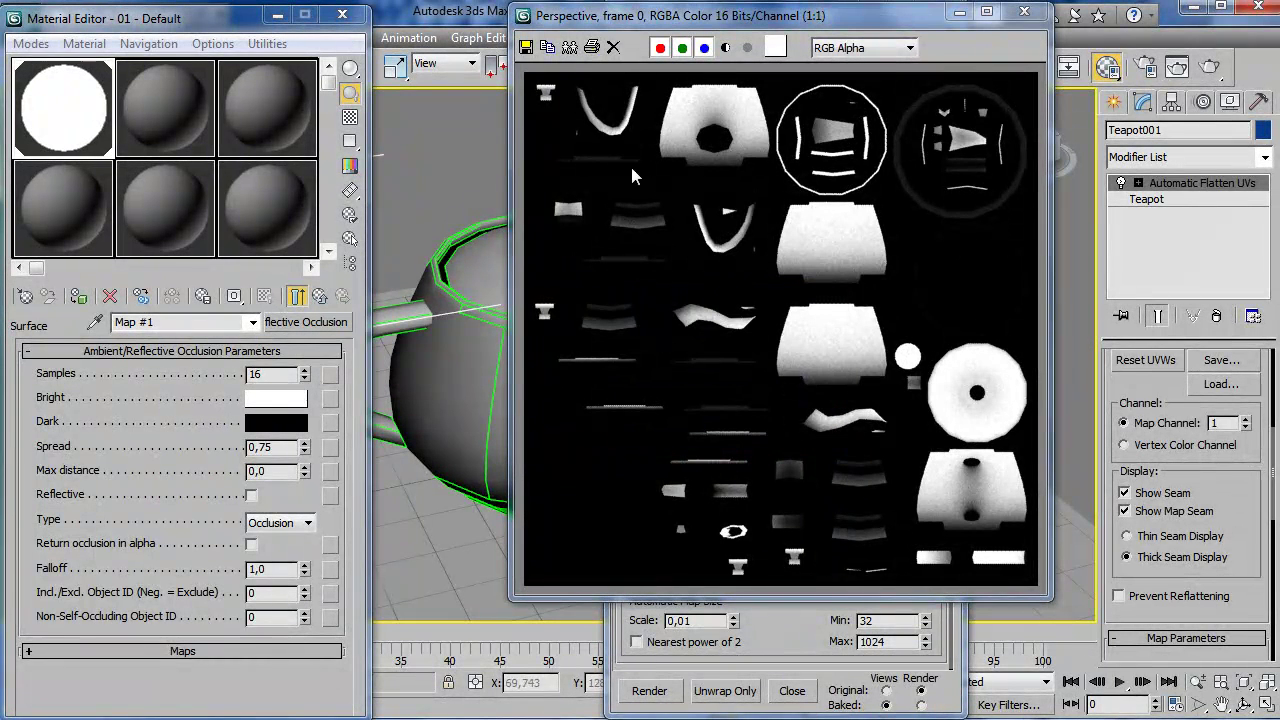
pyautogui.click(525, 47)
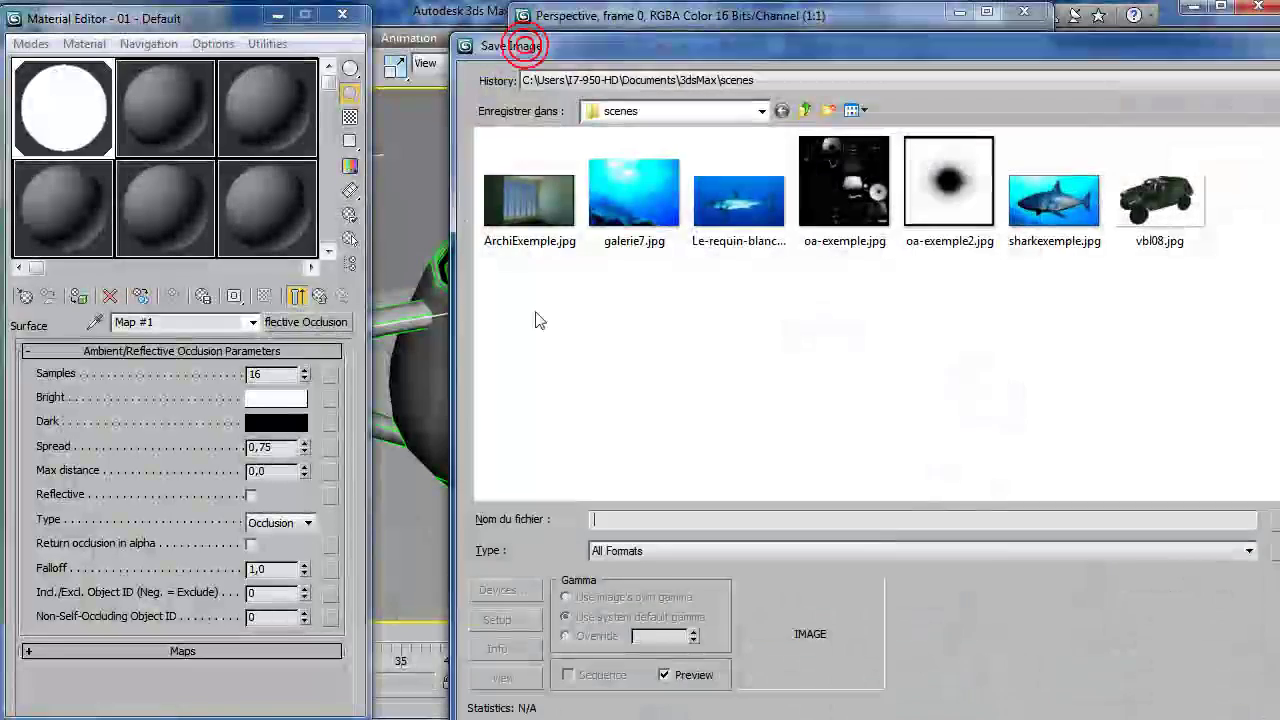
pyautogui.doubleClick(844, 190)
pyautogui.click(482, 412)
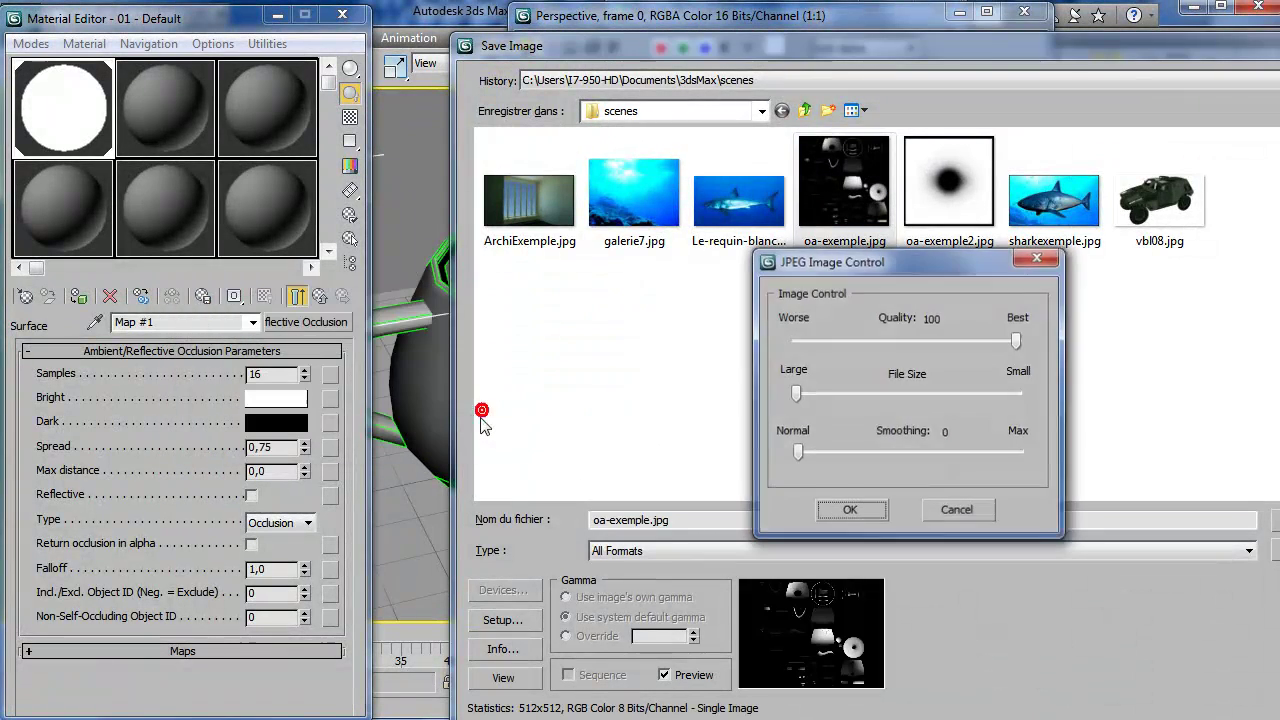
pyautogui.click(849, 510)
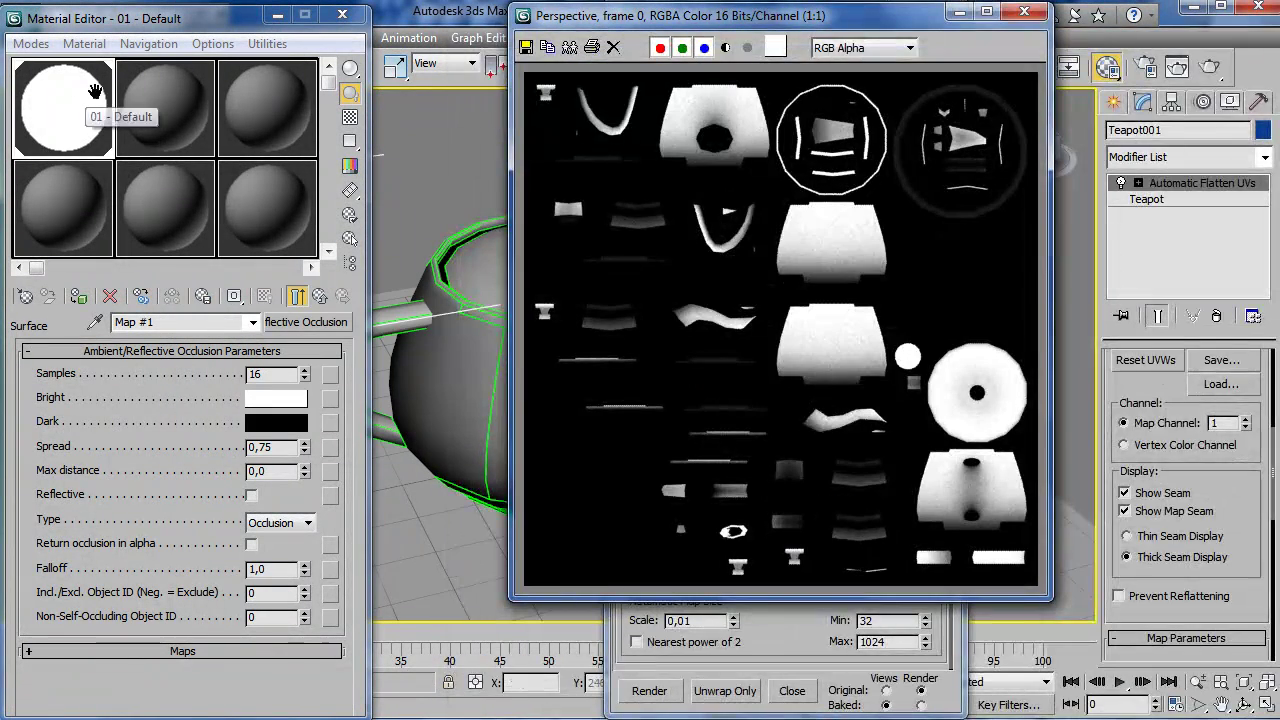
# - Give material 02 an oa-exemple.jpg diffuse bitmap, apply it to the teapot, and turn off Show Seam
pyautogui.click(170, 107)
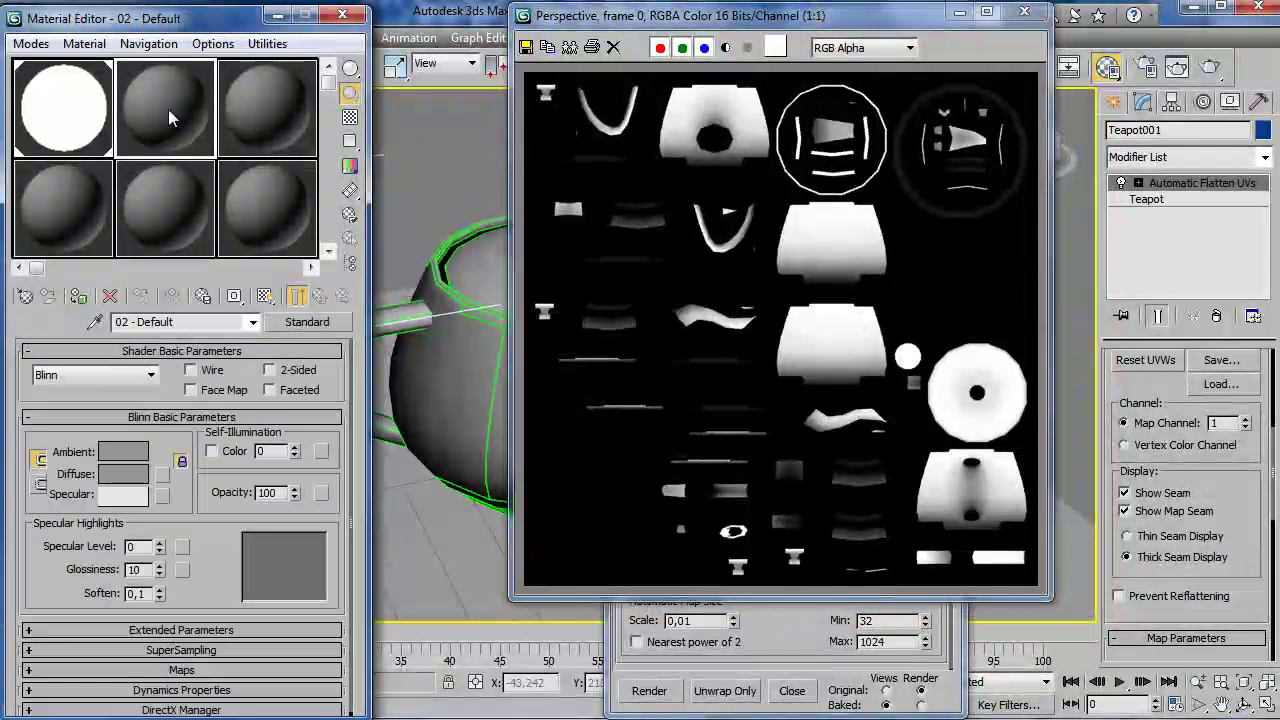
pyautogui.click(163, 474)
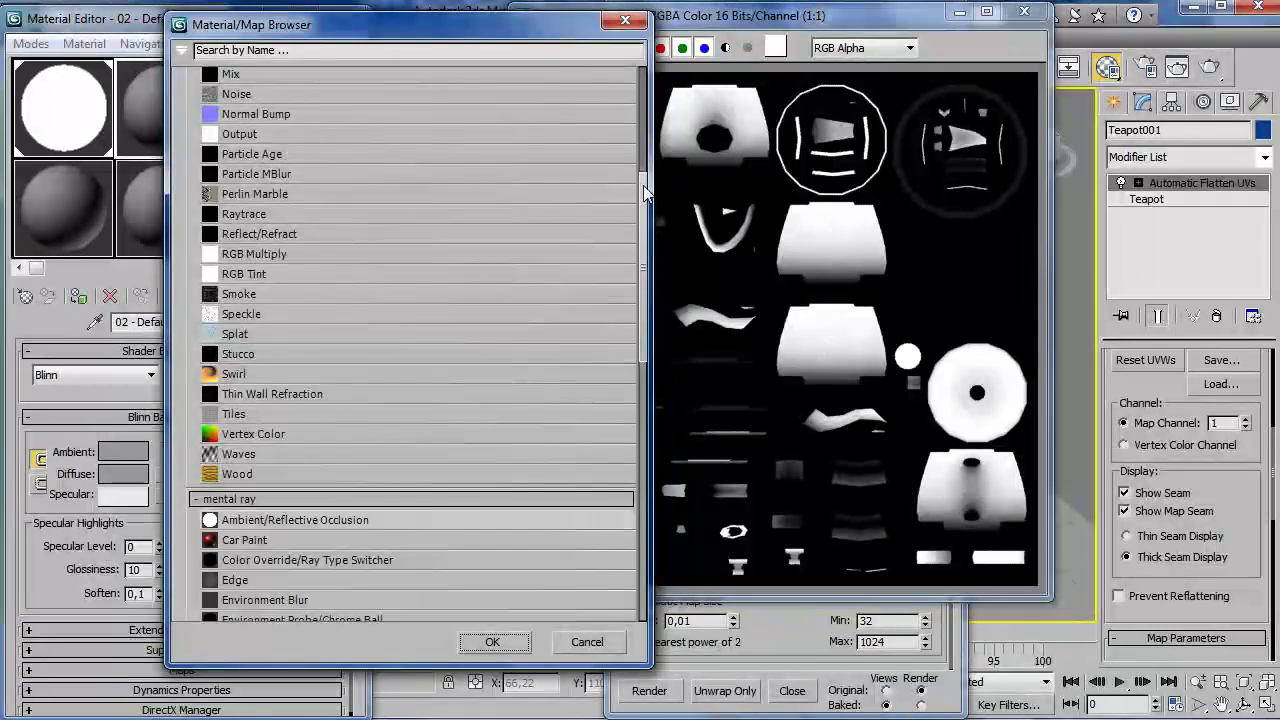
pyautogui.moveTo(643, 185); pyautogui.dragTo(645, 90)
pyautogui.click(228, 118)
pyautogui.click(492, 641)
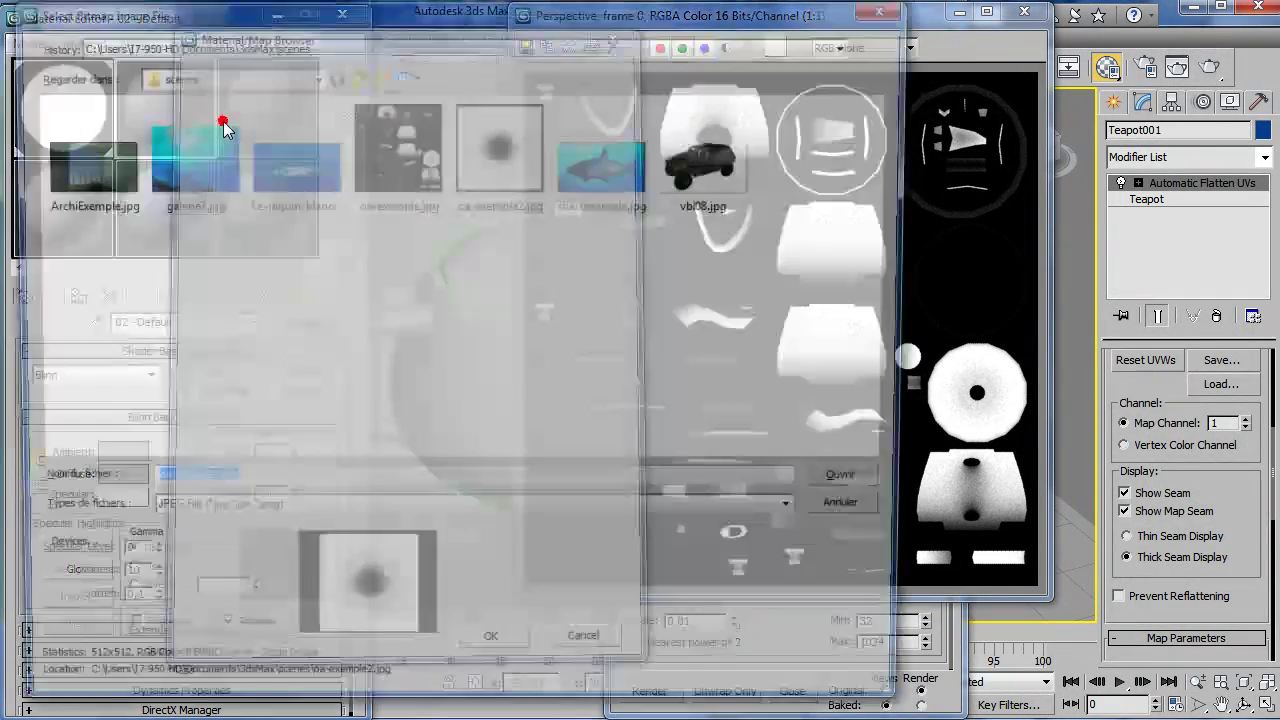
pyautogui.doubleClick(396, 150)
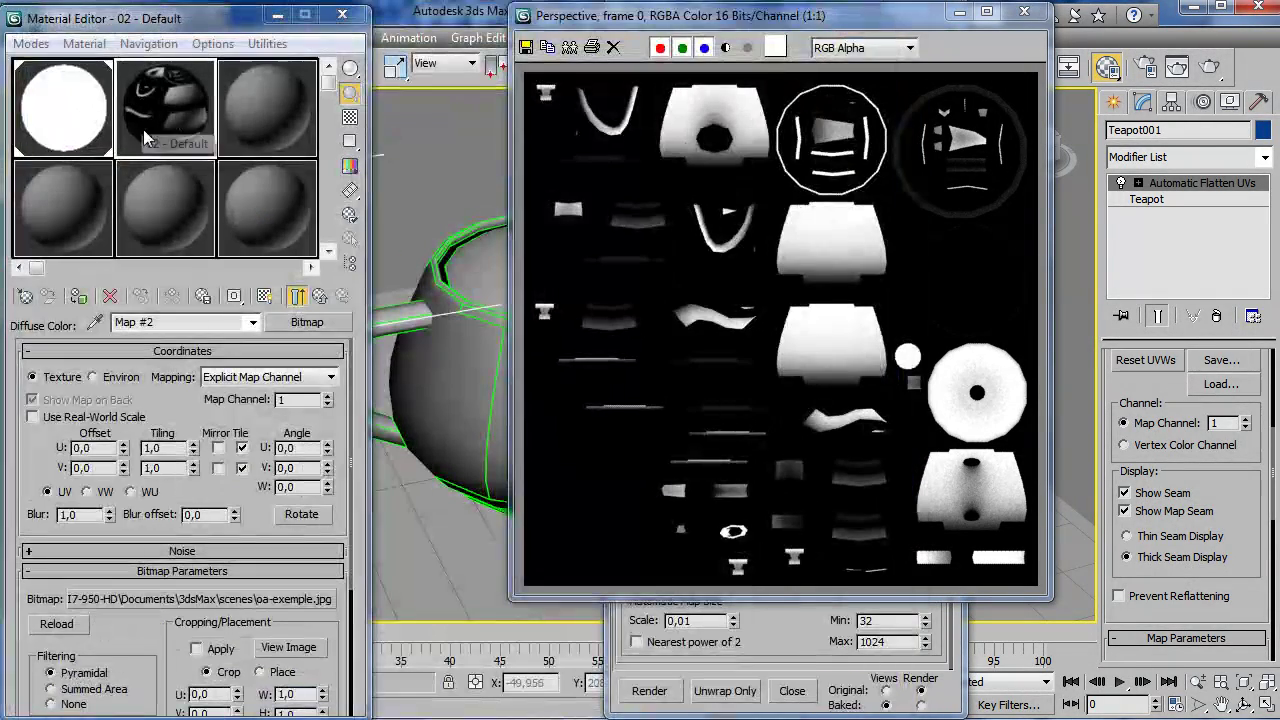
pyautogui.moveTo(180, 117); pyautogui.dragTo(459, 377)
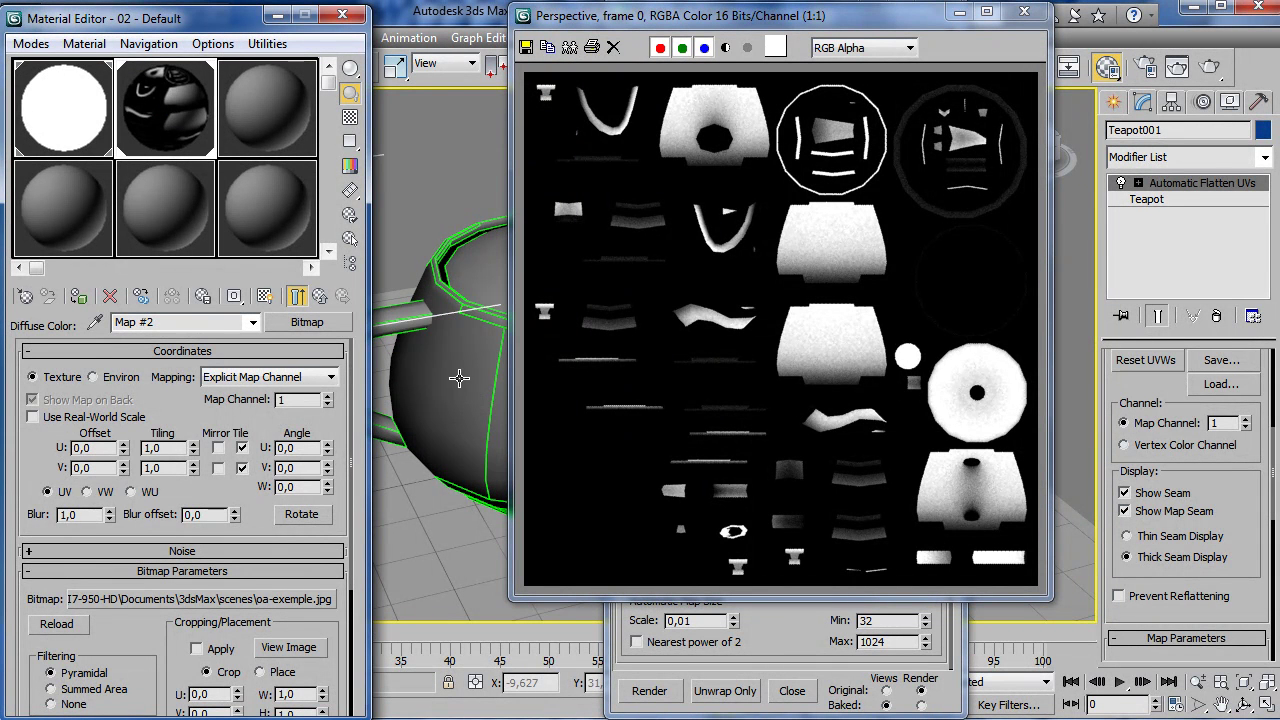
pyautogui.click(1157, 495)
# - Turn off Show Map Seam, select Plane001, and close the baked teapot image window
pyautogui.click(1155, 514)
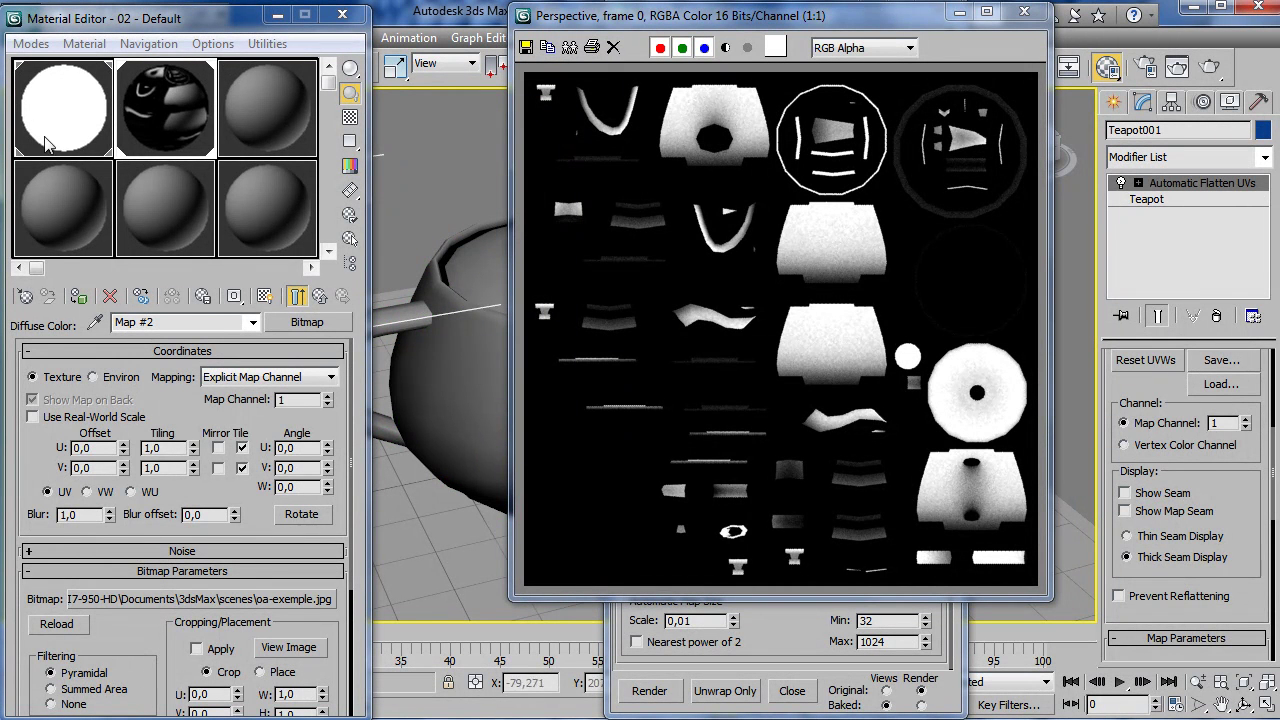
pyautogui.click(439, 532)
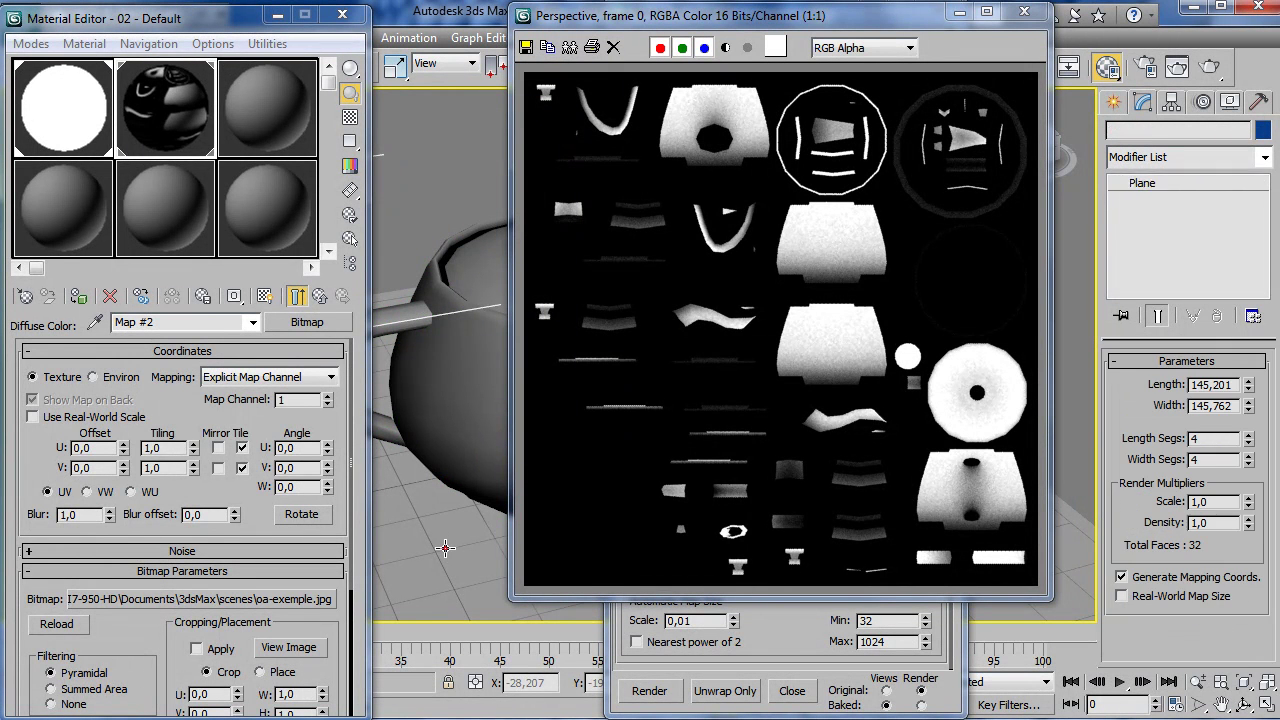
pyautogui.click(1026, 14)
pyautogui.click(1026, 16)
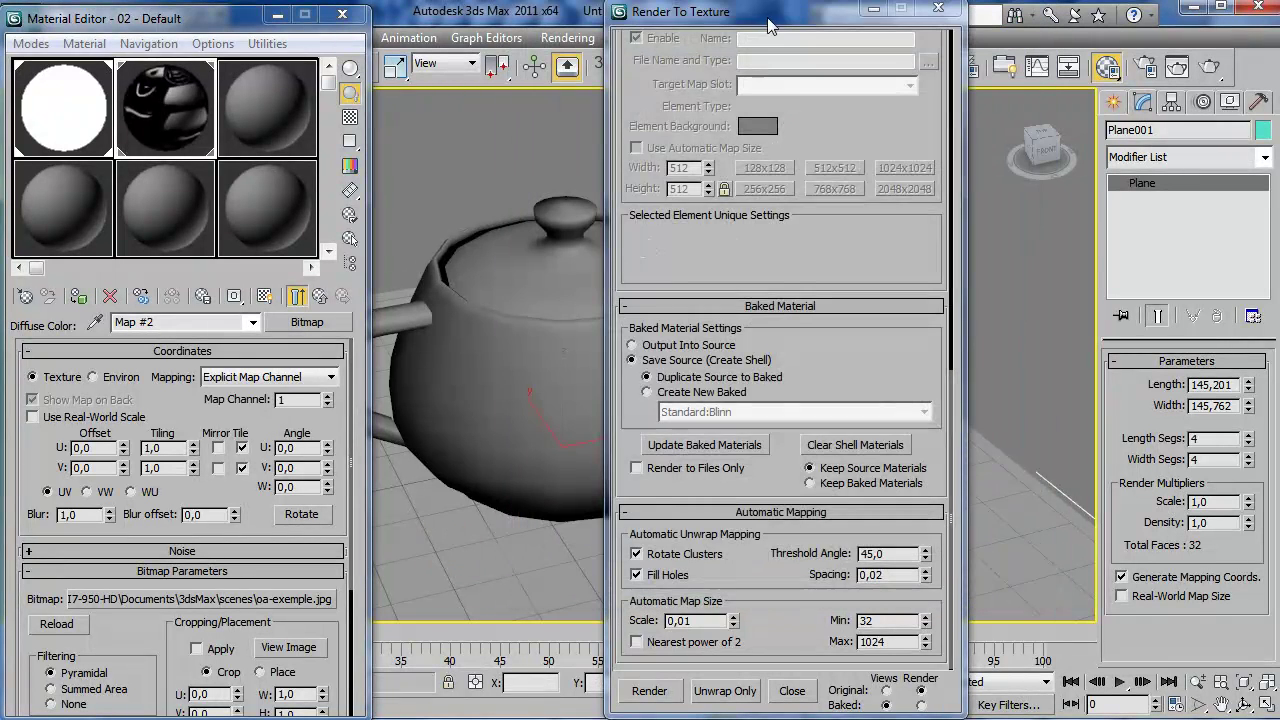
pyautogui.scroll(5, 688, 87)
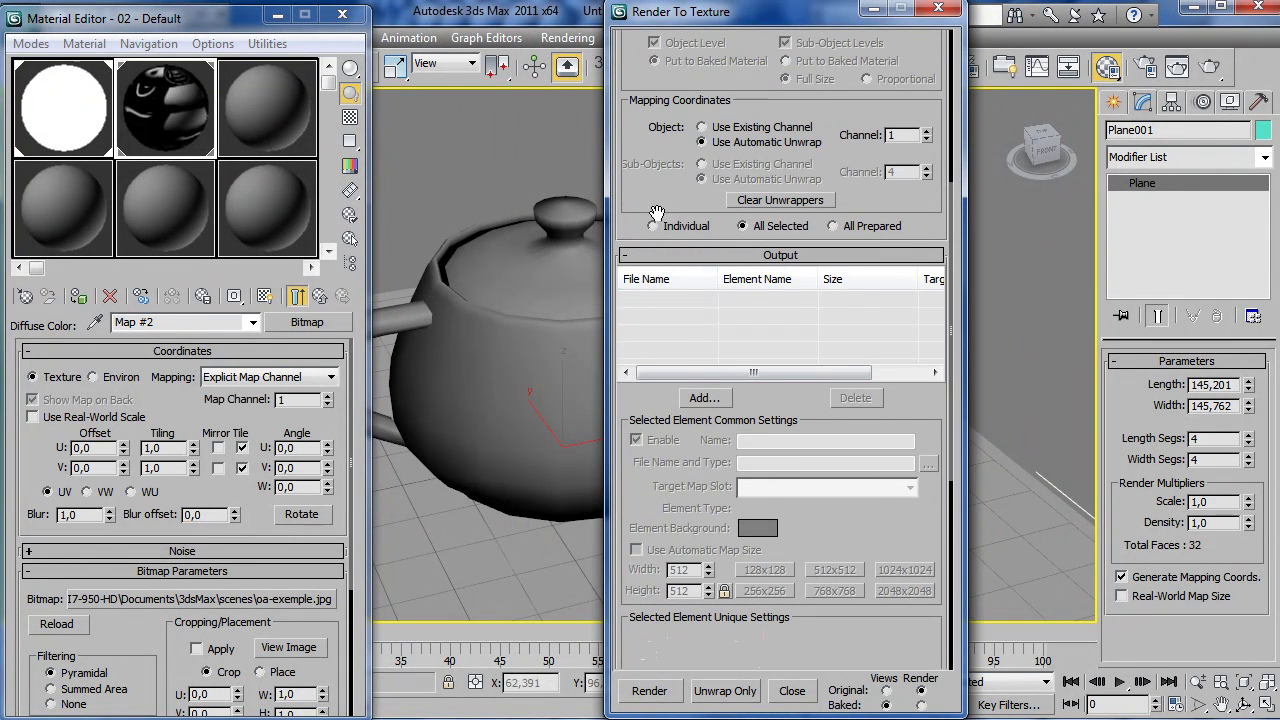
pyautogui.scroll(4, 651, 170)
pyautogui.click(651, 166)
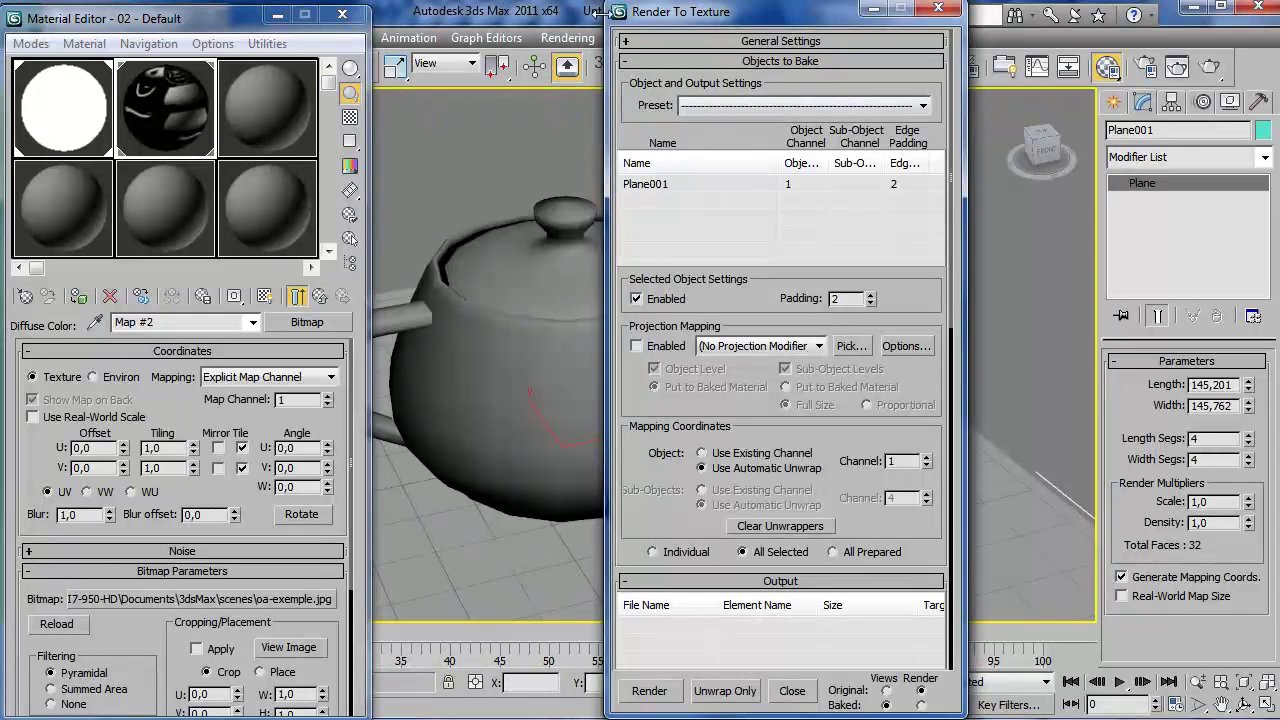
# - Add an Ambient Occlusion (MR) bake element for Plane001 and start rendering it
pyautogui.moveTo(659, 455); pyautogui.dragTo(662, 229)
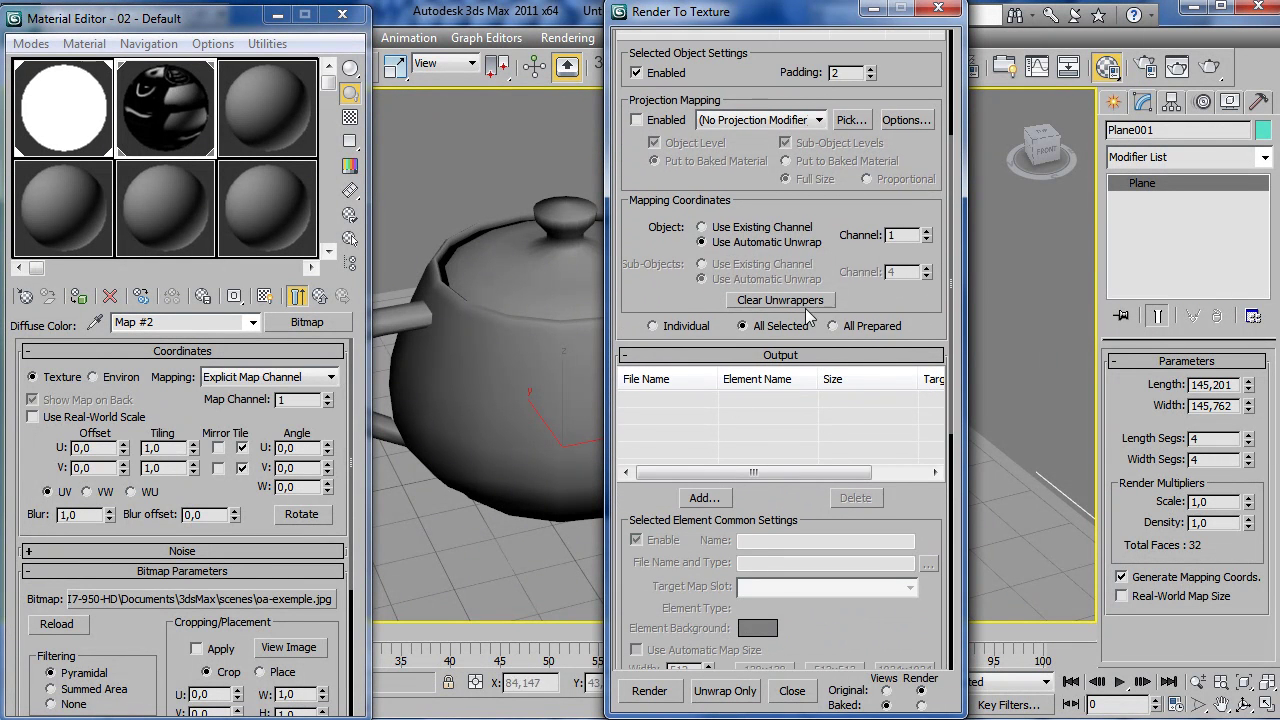
pyautogui.click(704, 497)
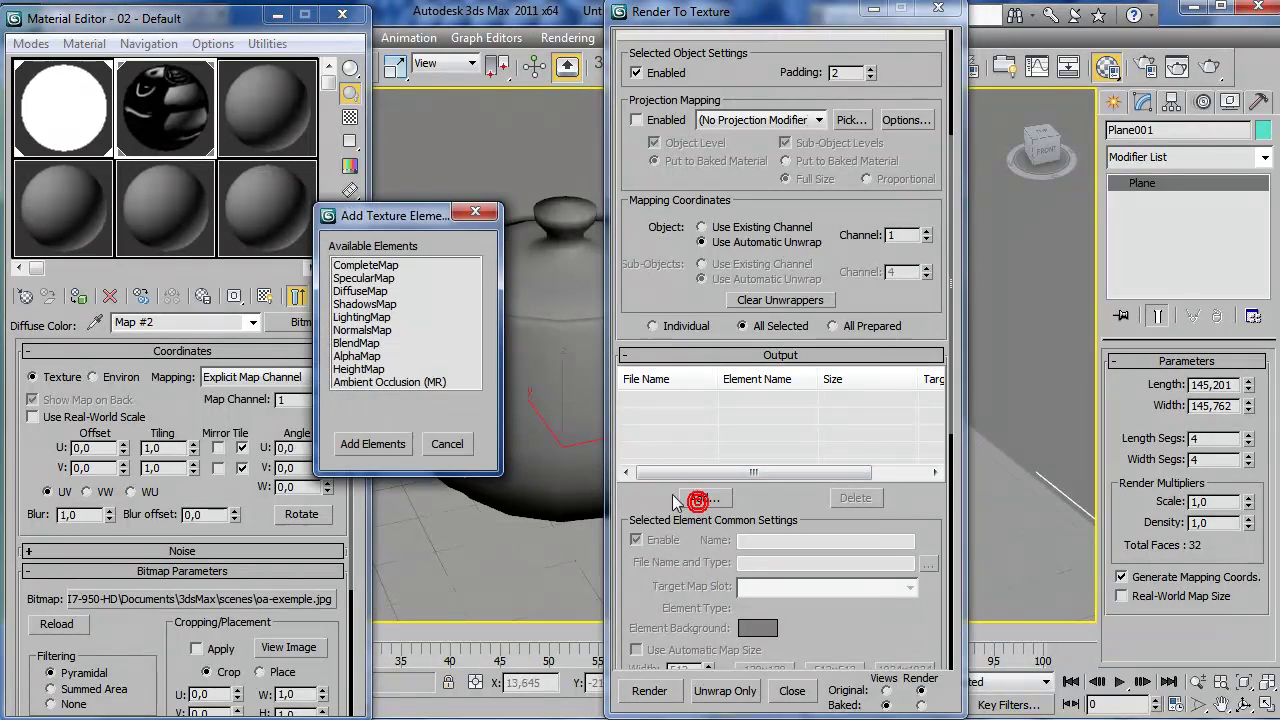
pyautogui.doubleClick(390, 382)
pyautogui.moveTo(645, 600)
pyautogui.mouseDown()
pyautogui.moveTo(638, 481)
pyautogui.moveTo(698, 137)
pyautogui.mouseUp()
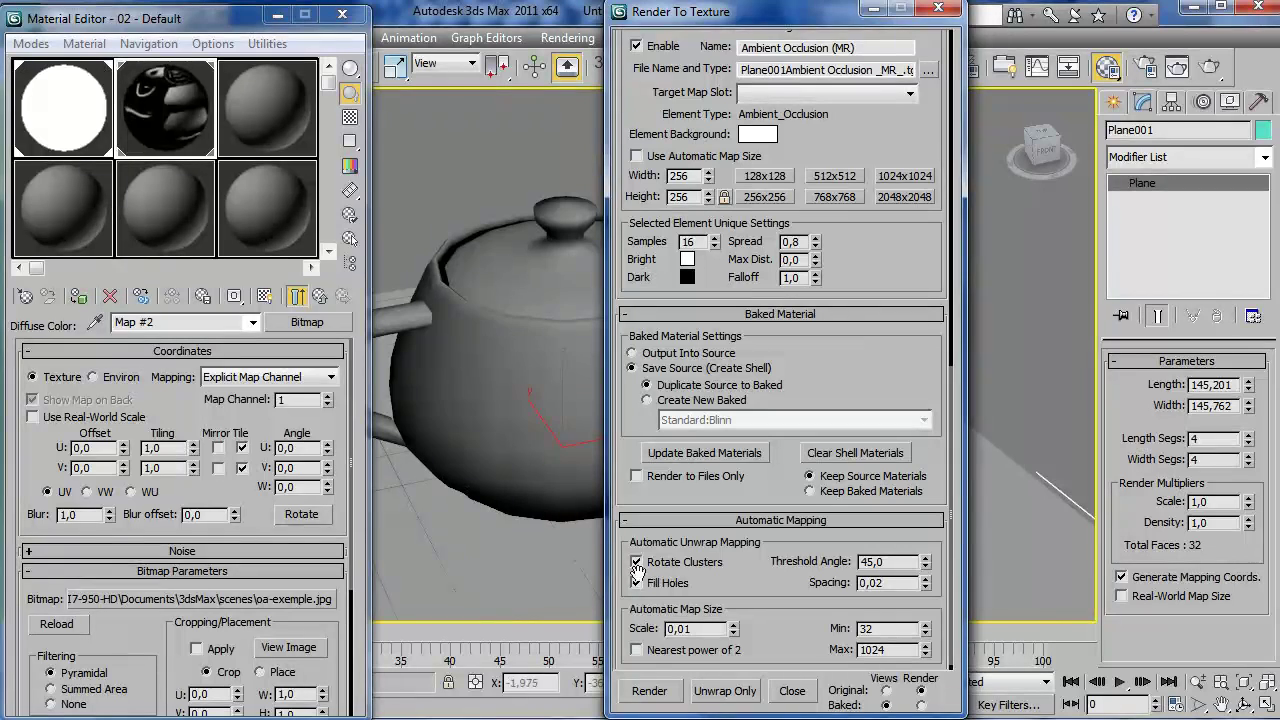
pyautogui.click(660, 694)
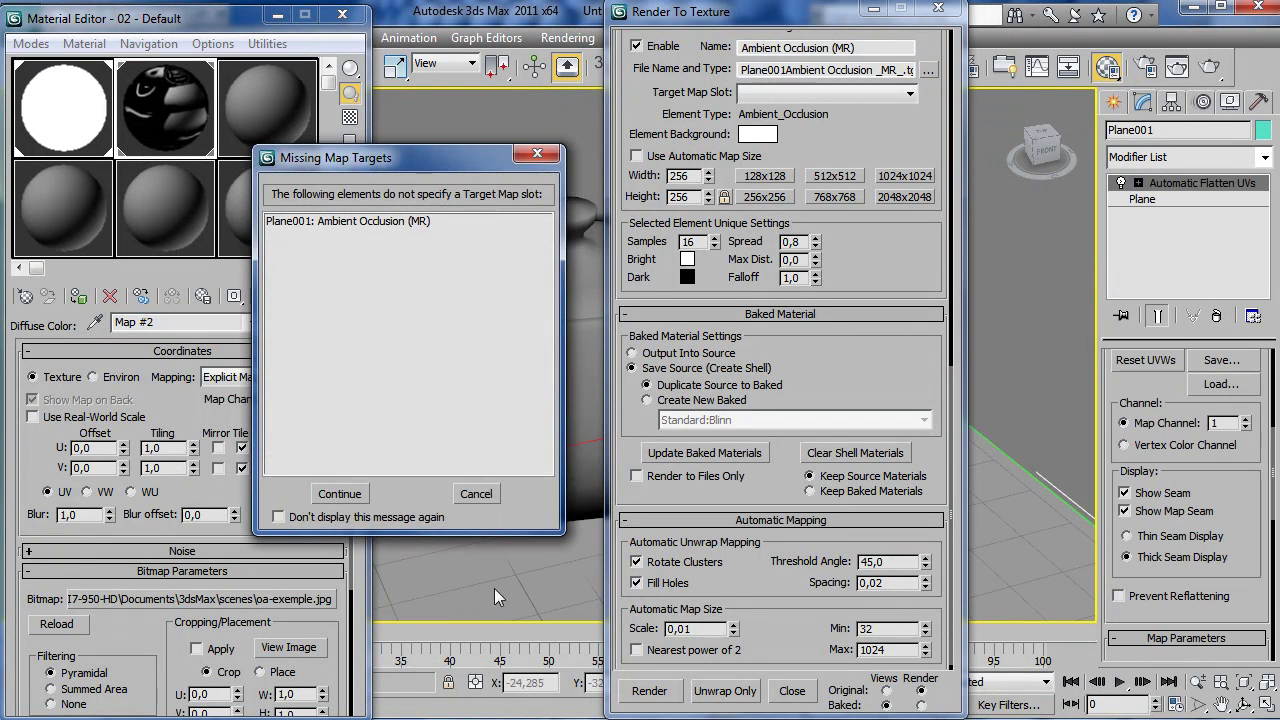
# - Skip the missing-target-slot warning, raise the plane's bake size to 512x512, and rebake
pyautogui.click(323, 491)
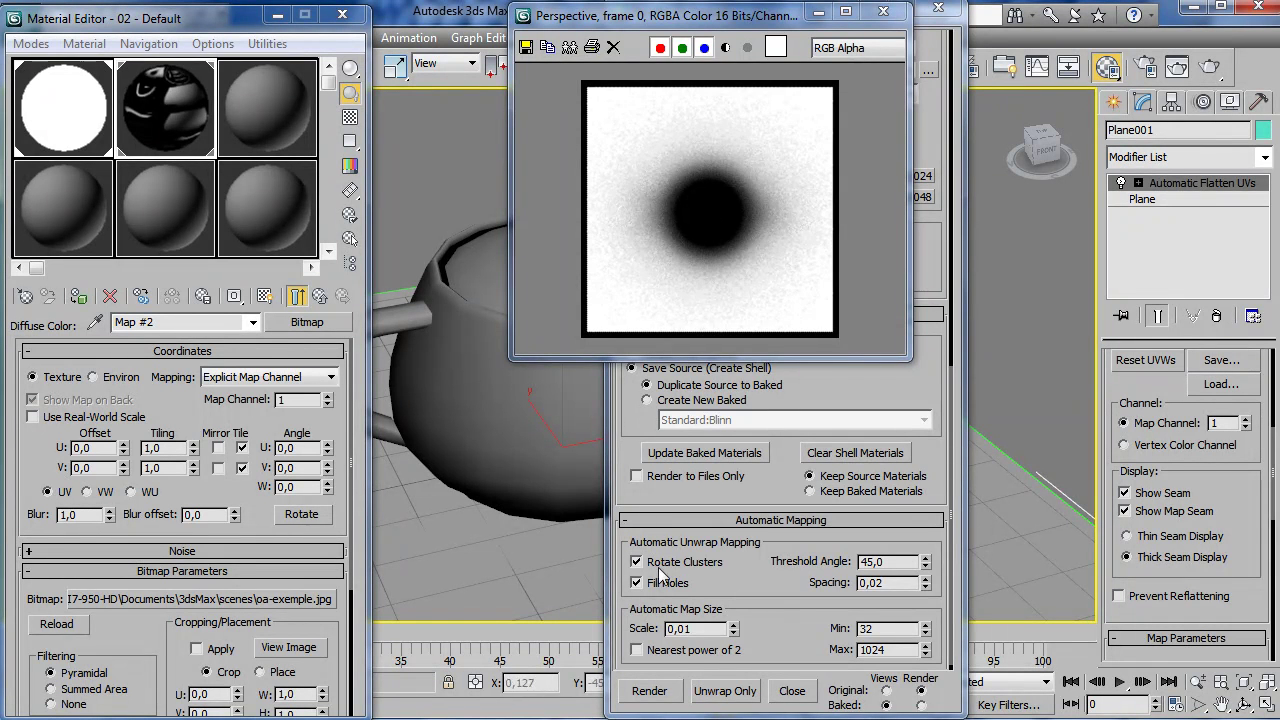
pyautogui.click(764, 609)
pyautogui.scroll(5, 762, 625)
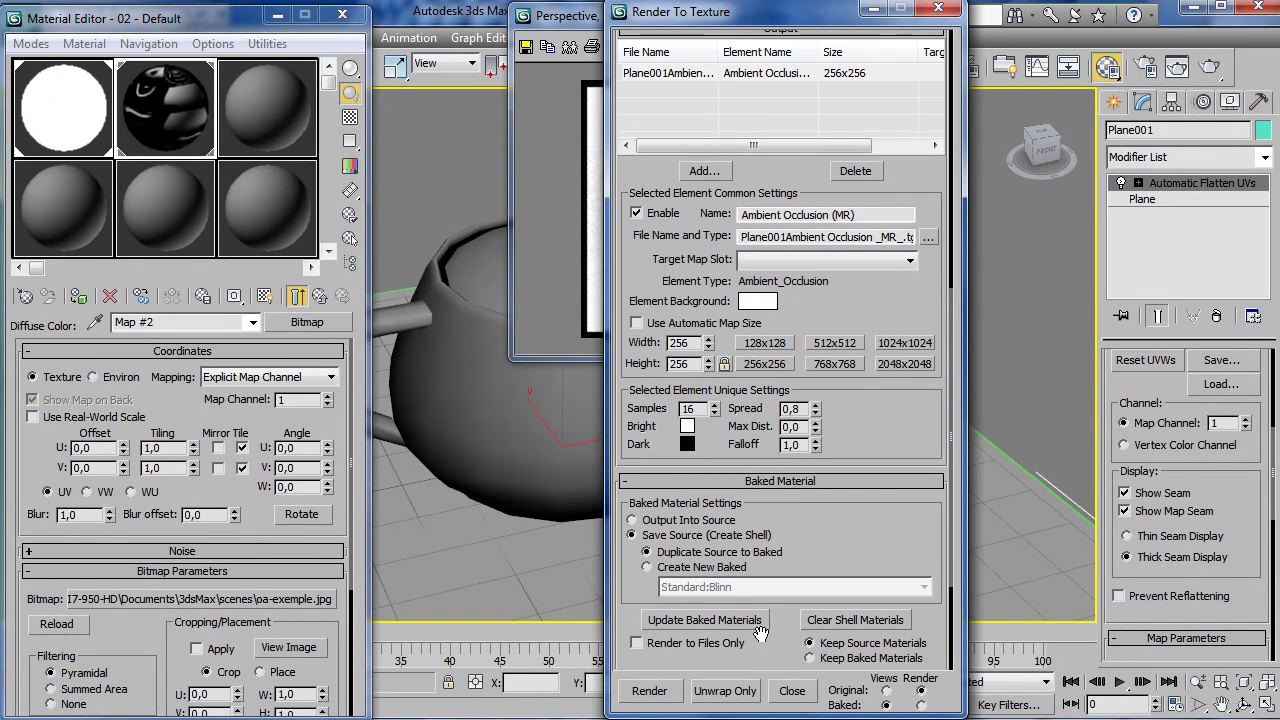
pyautogui.click(840, 342)
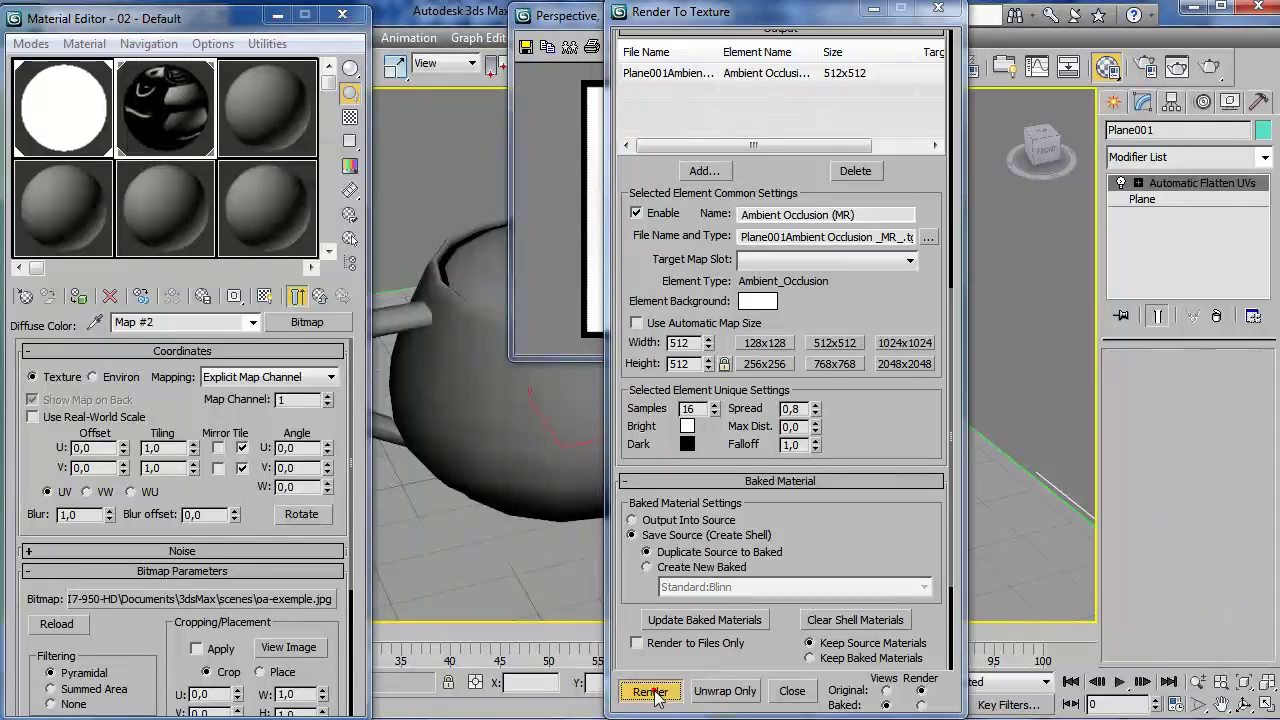
pyautogui.click(650, 691)
pyautogui.click(337, 493)
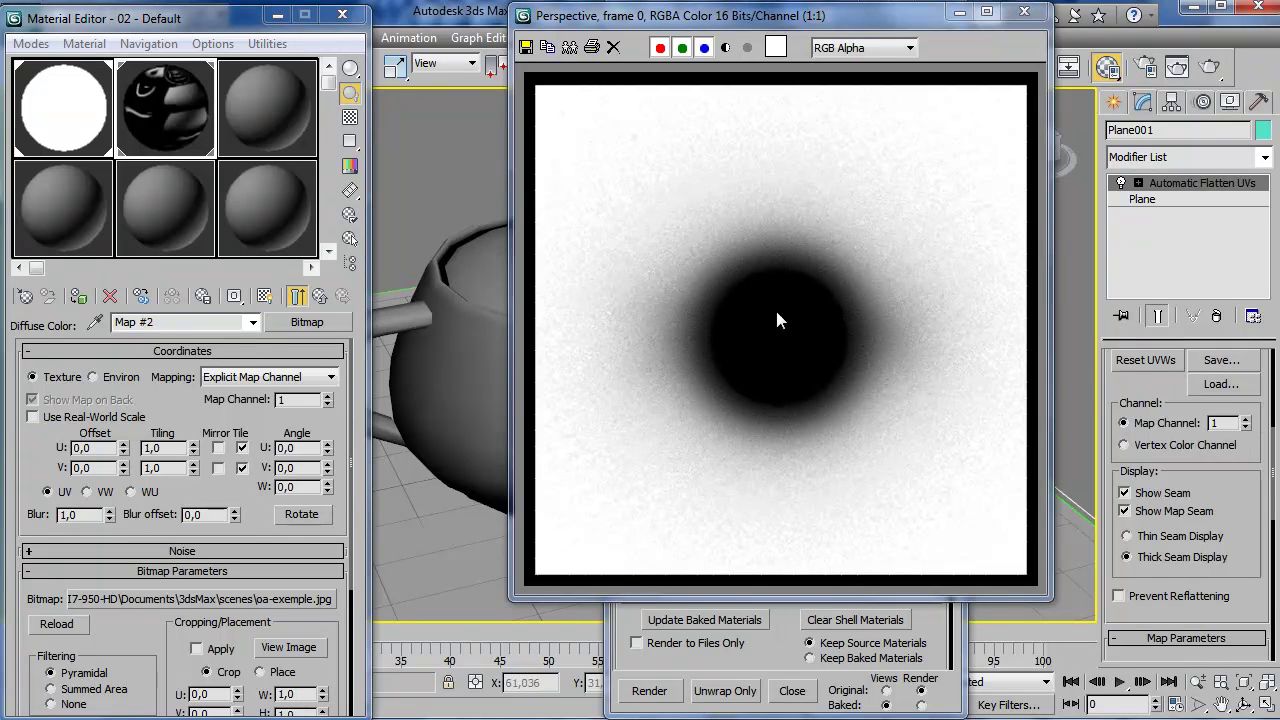
# - Save the plane's occlusion bake over oa-exemple2.jpg, accepting the JPEG quality
pyautogui.click(524, 52)
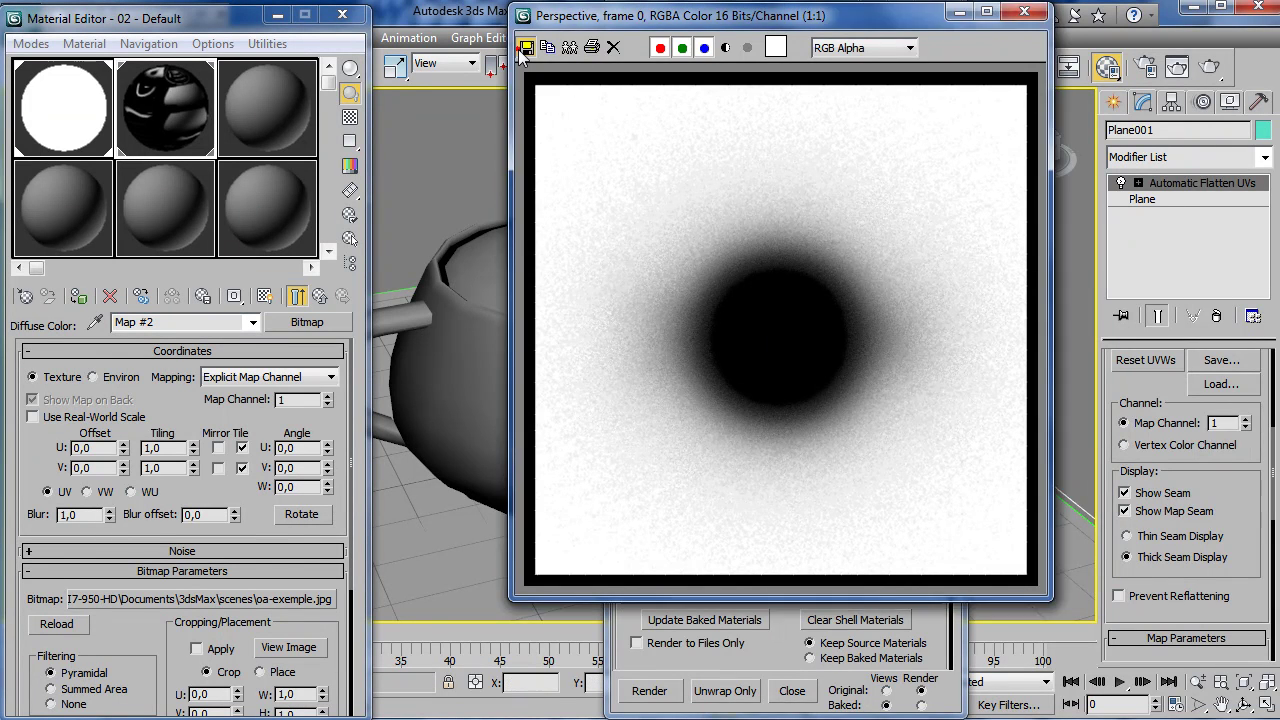
pyautogui.doubleClick(949, 183)
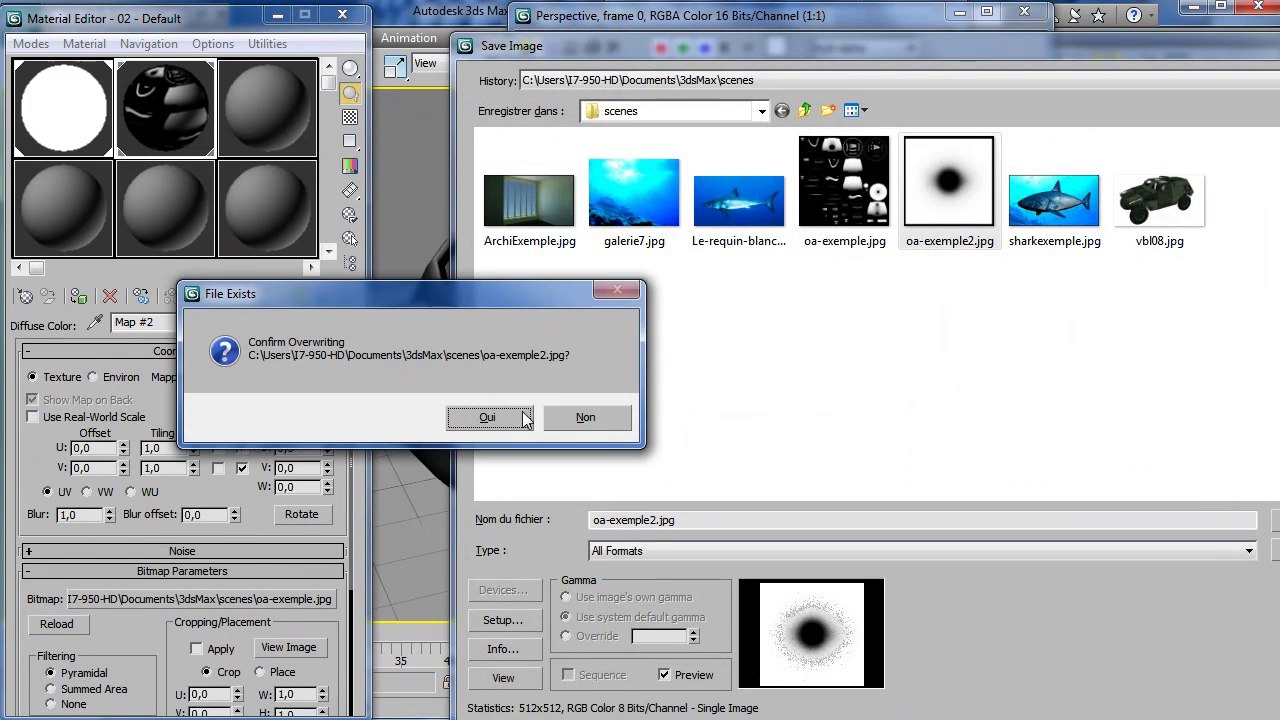
pyautogui.click(512, 418)
pyautogui.click(848, 512)
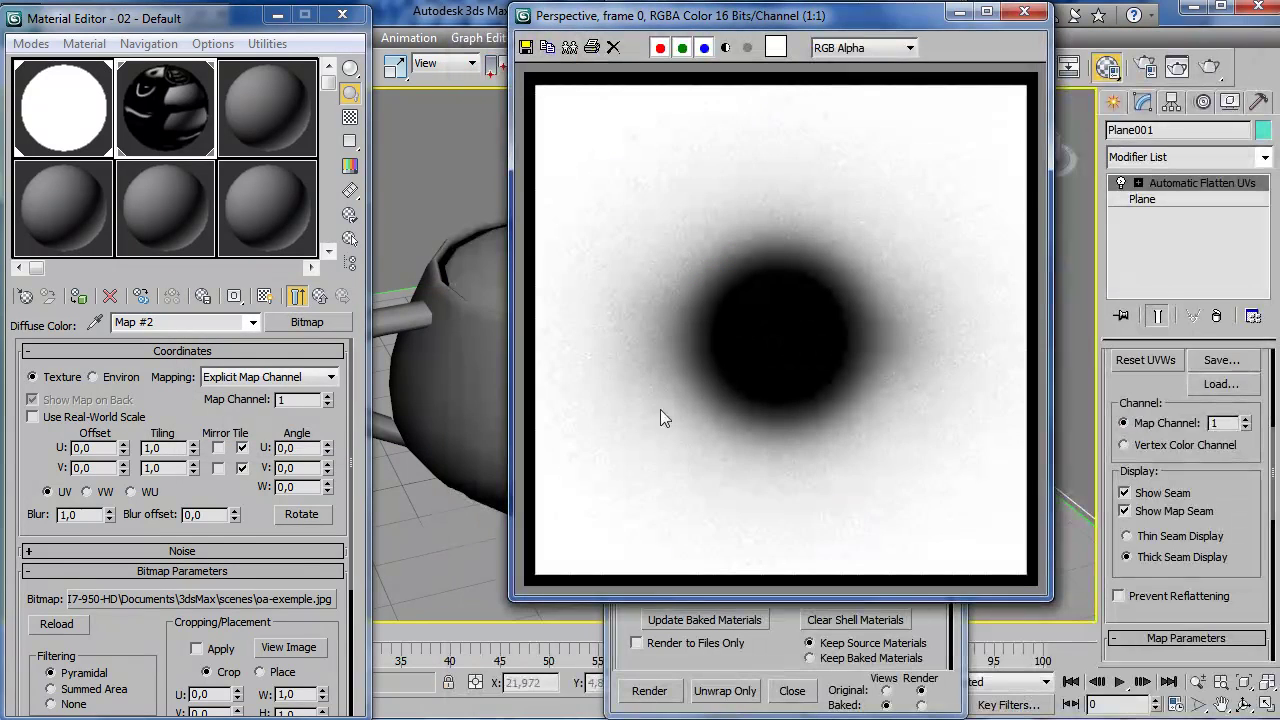
# - Give material 3 an oa-exemple2.jpg diffuse bitmap and enable Show Map in Viewport
pyautogui.click(257, 111)
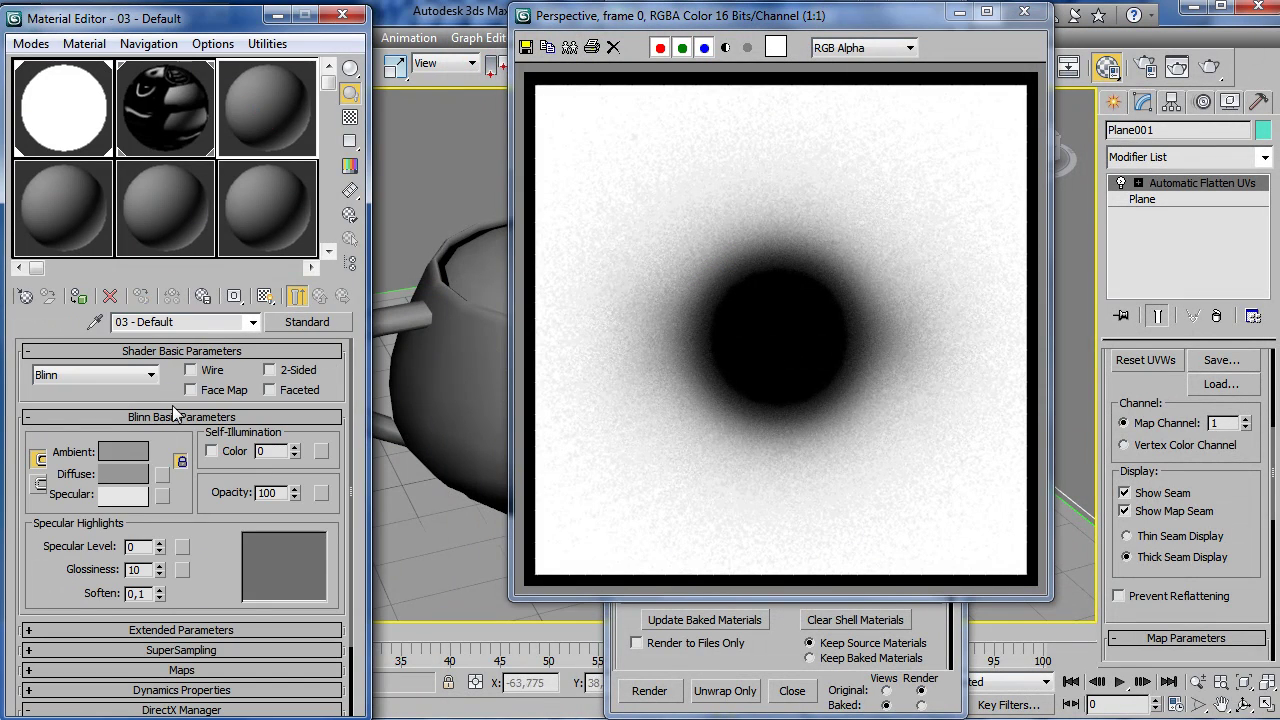
pyautogui.click(161, 476)
pyautogui.doubleClick(263, 119)
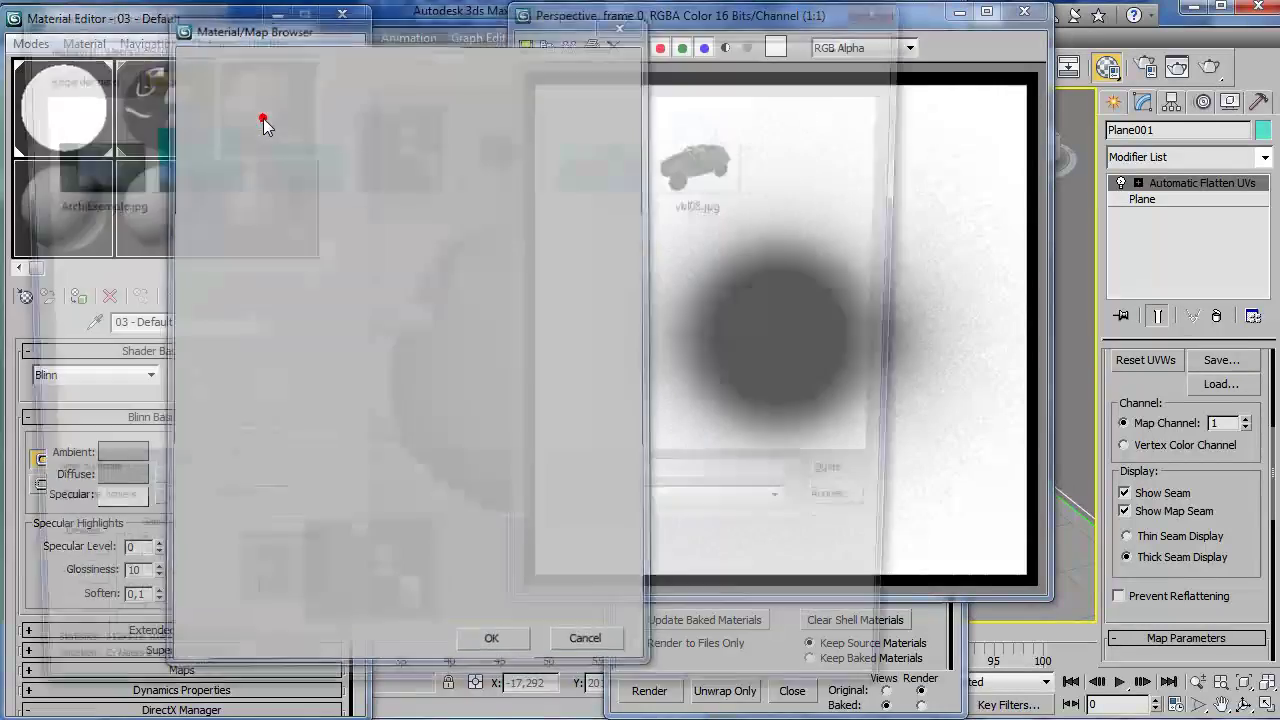
pyautogui.doubleClick(500, 145)
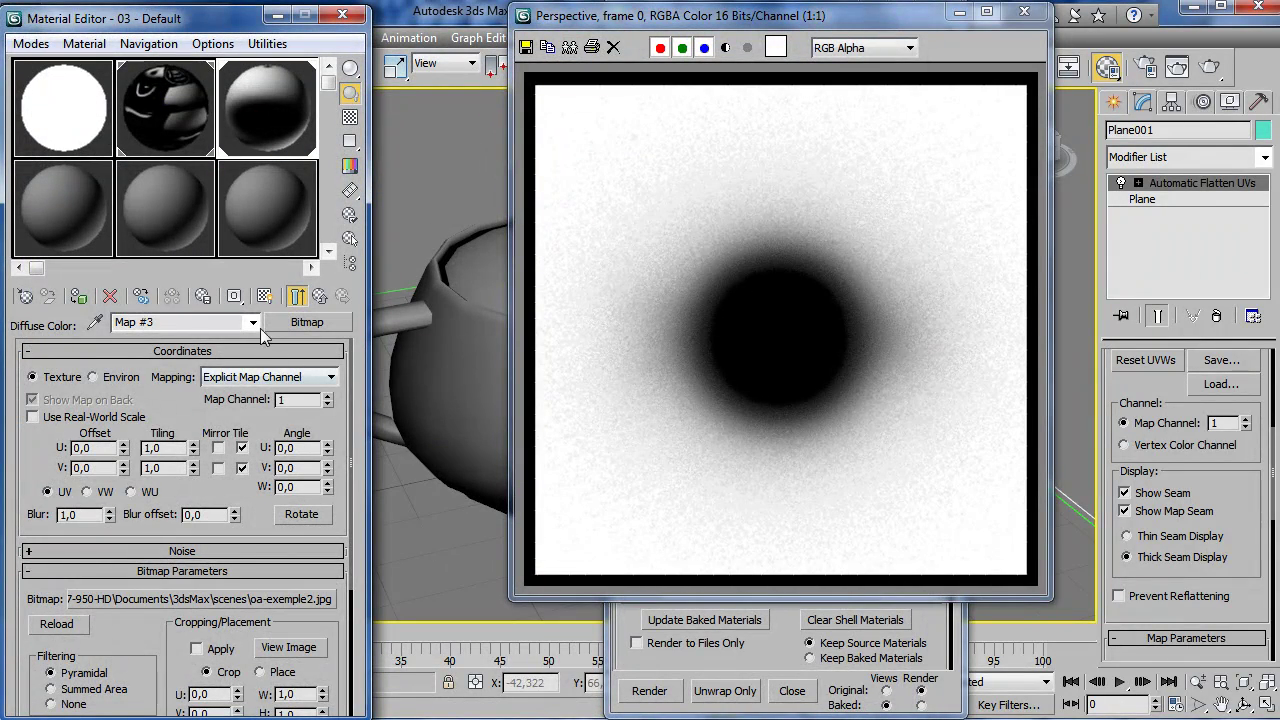
pyautogui.click(265, 296)
# - Select the teapot and enable Show Map in Viewport on its material 02
pyautogui.click(461, 348)
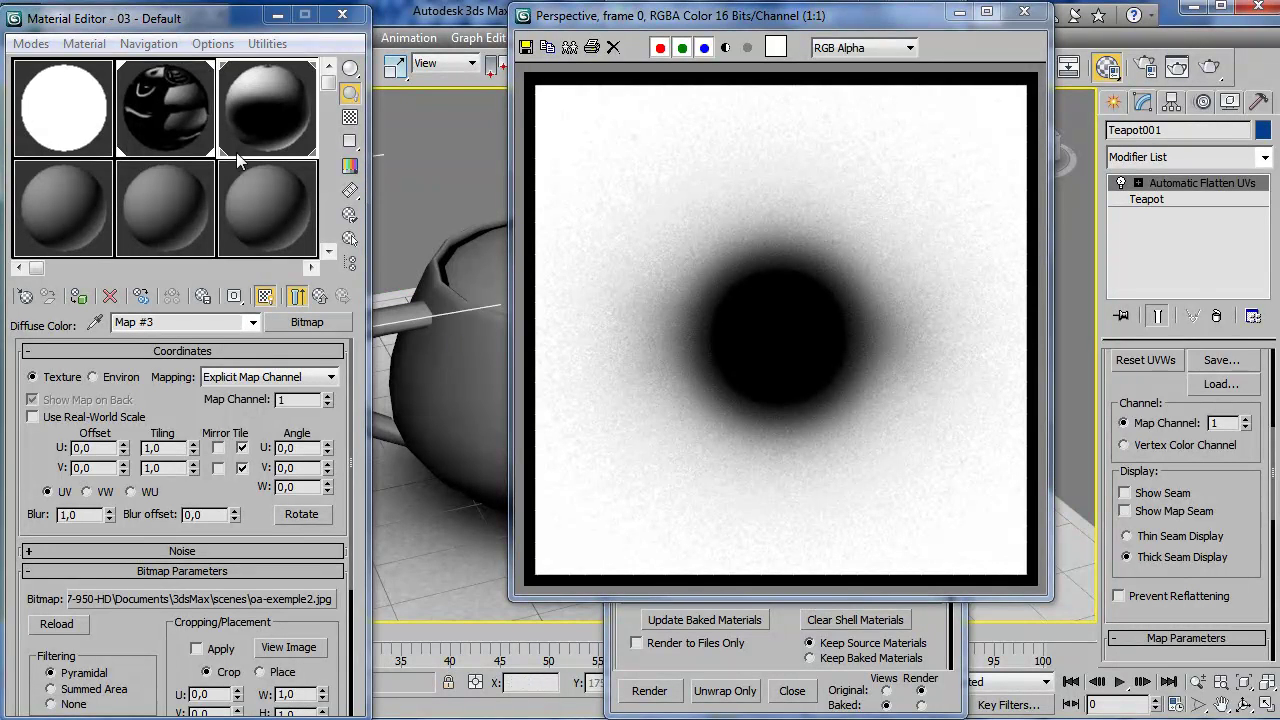
pyautogui.click(180, 112)
pyautogui.click(265, 296)
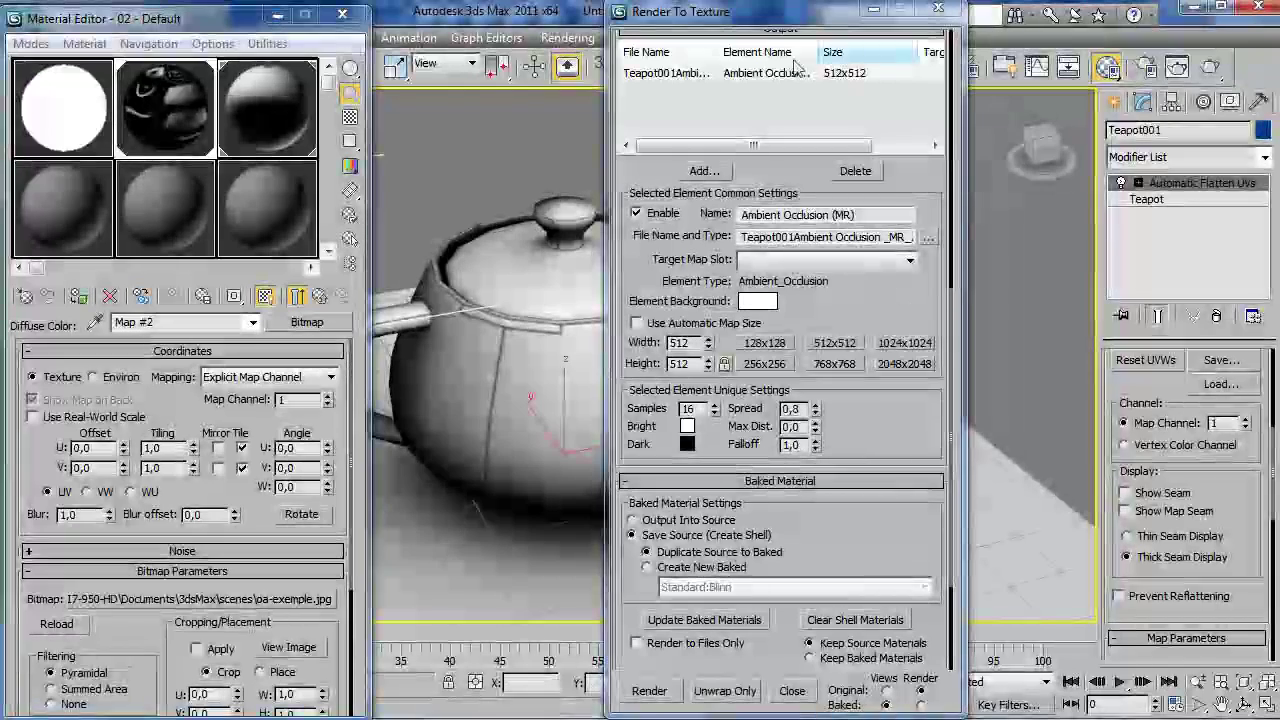
# - Close both editors, orbit the Perspective view toward the spout, and render the teapot and plane
pyautogui.click(342, 14)
pyautogui.click(938, 11)
pyautogui.moveTo(900, 280)
pyautogui.keyDown('alt'); pyautogui.mouseDown(button='middle')
pyautogui.moveTo(867, 287)
pyautogui.moveTo(645, 248)
pyautogui.moveTo(453, 255)
pyautogui.moveTo(371, 288)
pyautogui.moveTo(560, 296)
pyautogui.mouseUp(button='middle'); pyautogui.keyUp('alt')
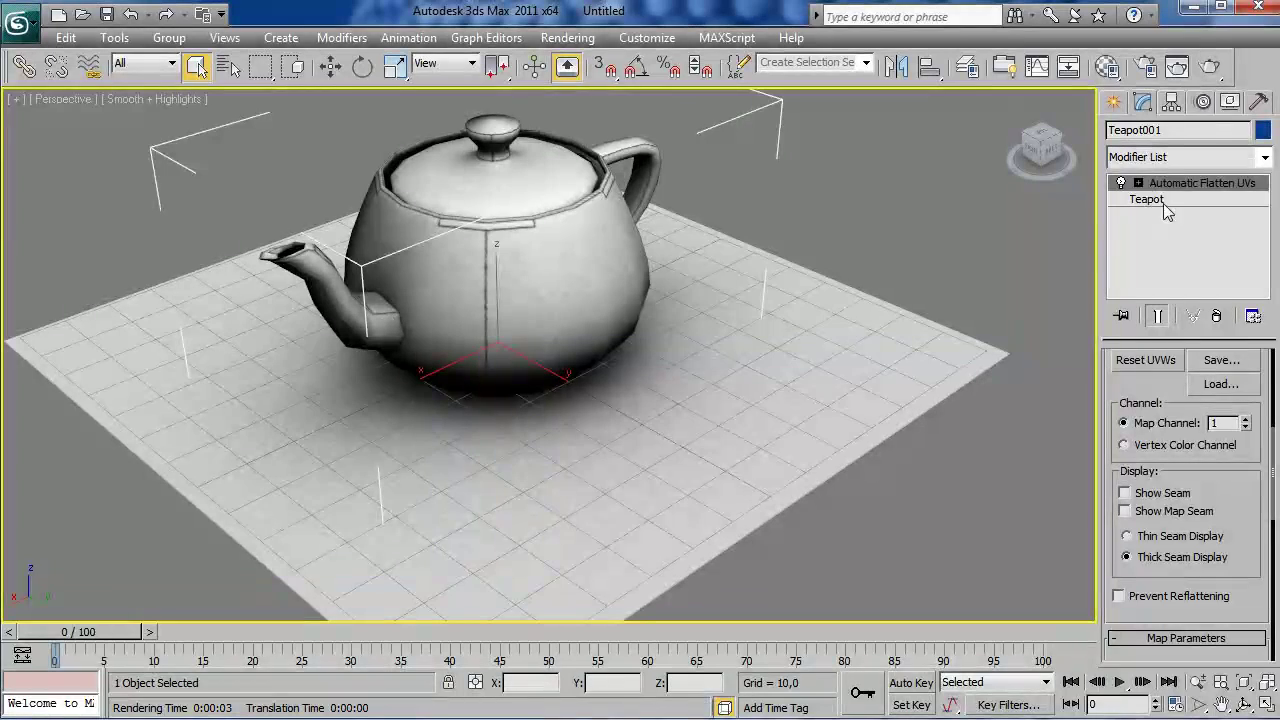
pyautogui.moveTo(651, 307)
pyautogui.keyDown('alt'); pyautogui.mouseDown(button='middle')
pyautogui.moveTo(543, 343)
pyautogui.moveTo(529, 386)
pyautogui.moveTo(624, 400)
pyautogui.moveTo(1035, 325)
pyautogui.moveTo(773, 348)
pyautogui.mouseUp(button='middle'); pyautogui.keyUp('alt')
pyautogui.scroll(4, 543, 343)
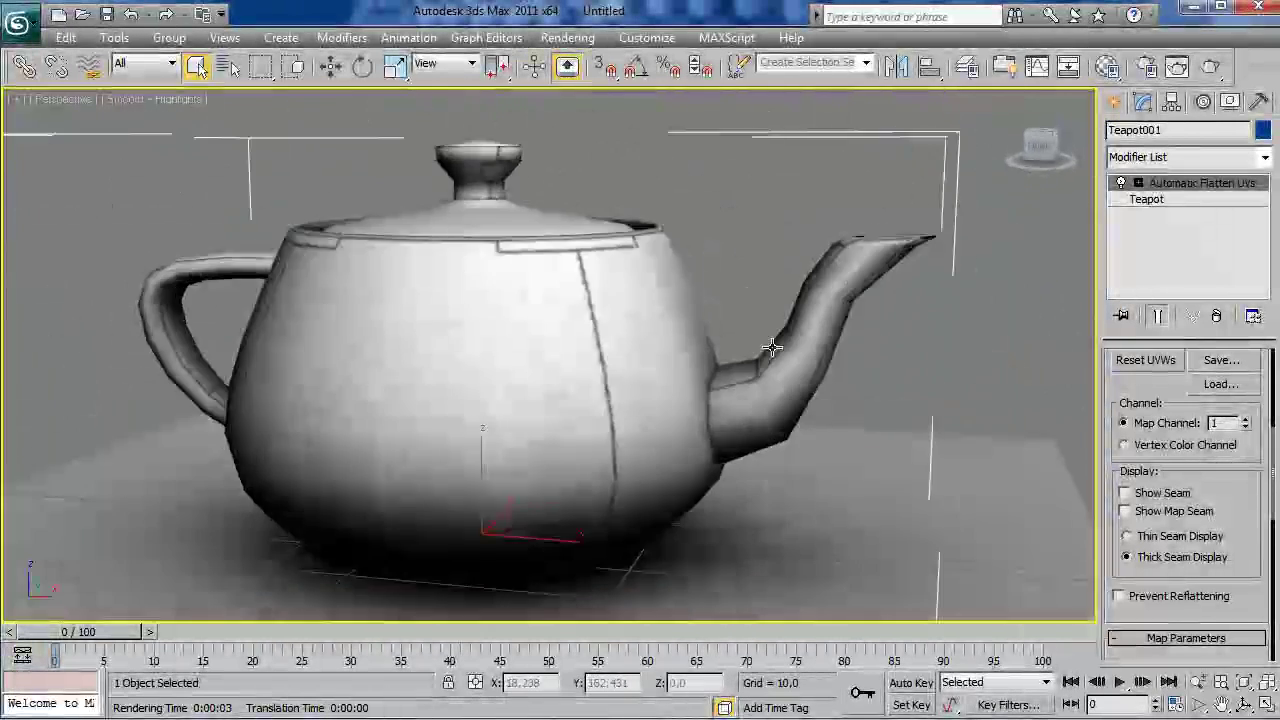
pyautogui.scroll(-3, 822, 341)
pyautogui.click(1210, 66)
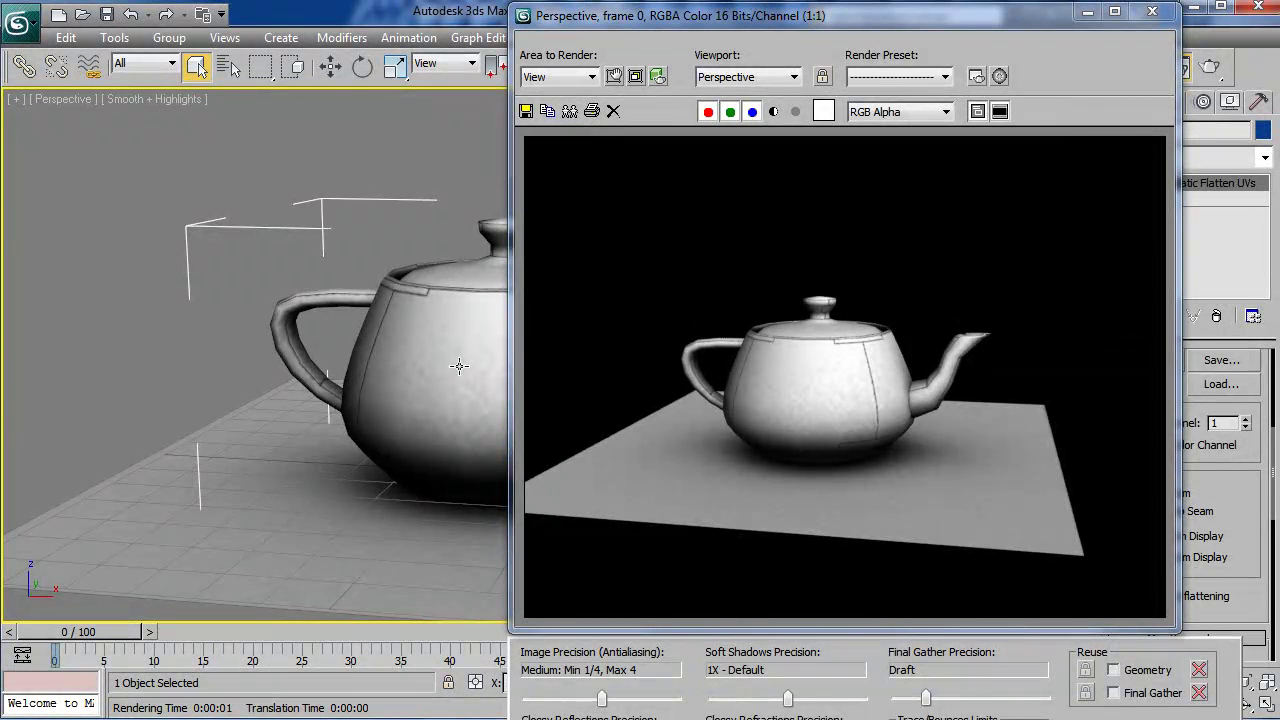
# - Set Samples to 64 for the occlusion map in material 01 - Default
pyautogui.click(1152, 11)
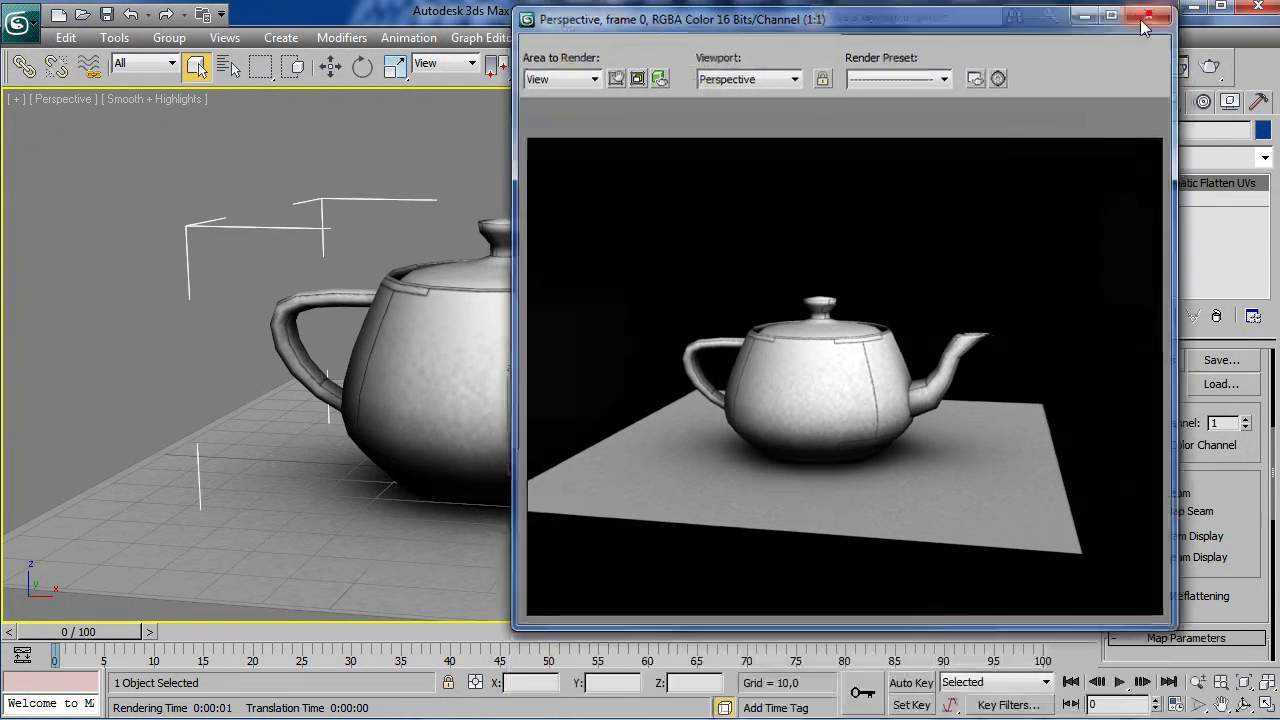
pyautogui.press('m')
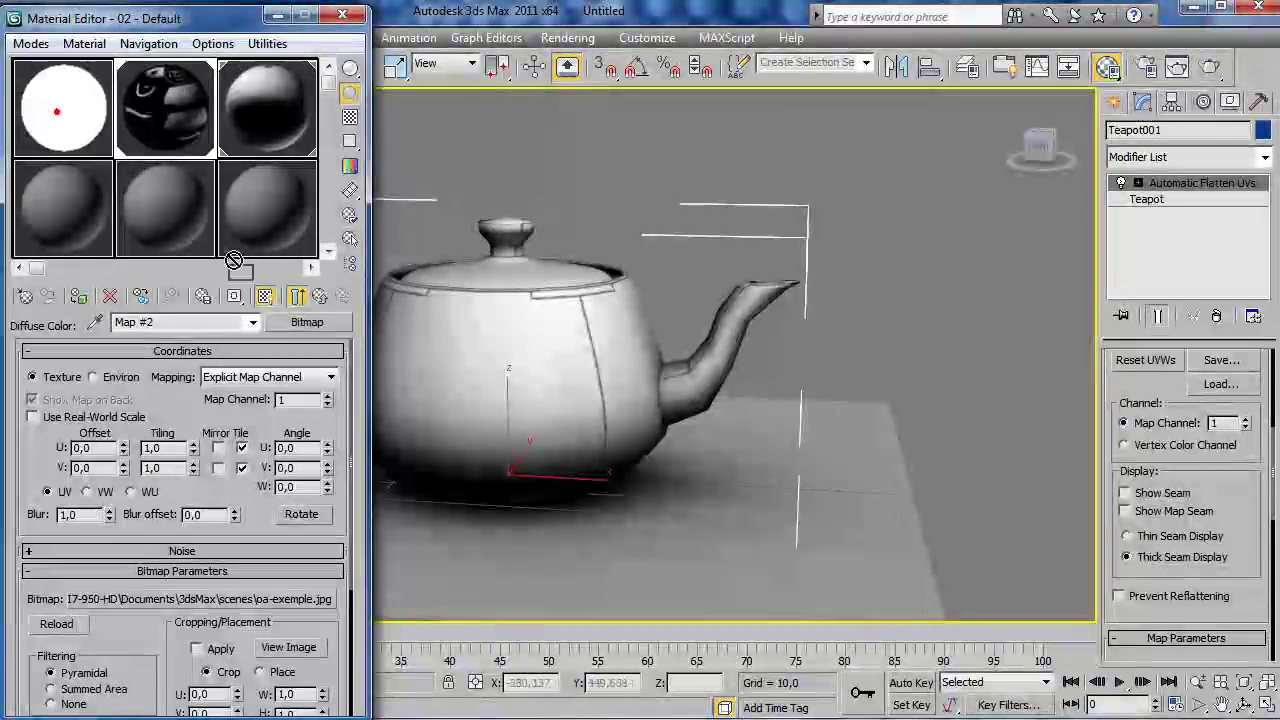
pyautogui.click(52, 124)
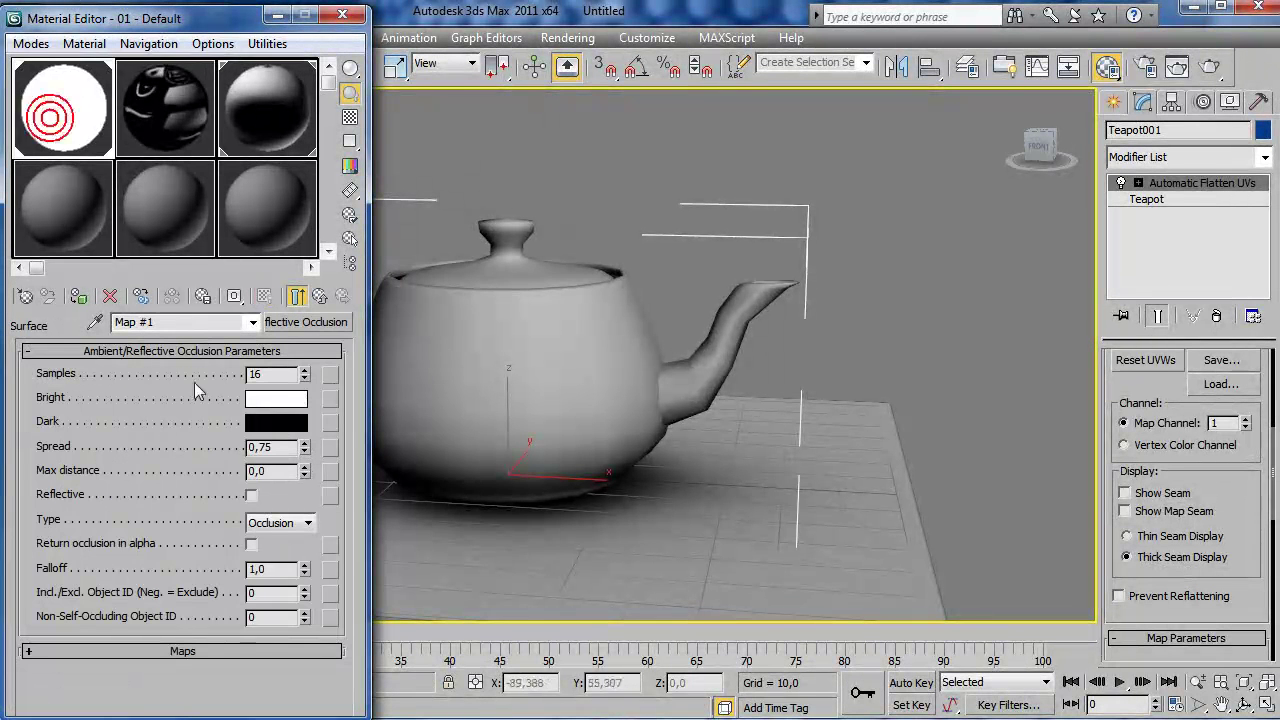
pyautogui.write('64')
pyautogui.press('Return')
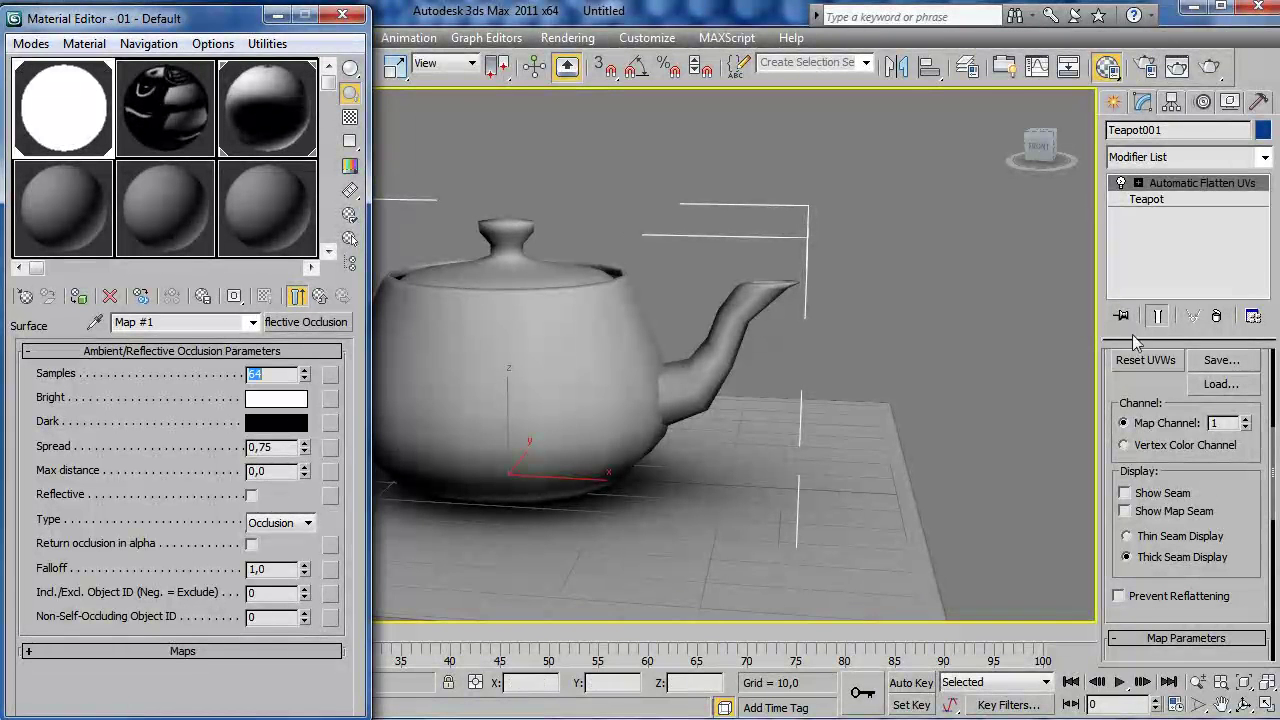
pyautogui.moveTo(1222, 473); pyautogui.dragTo(1209, 638)
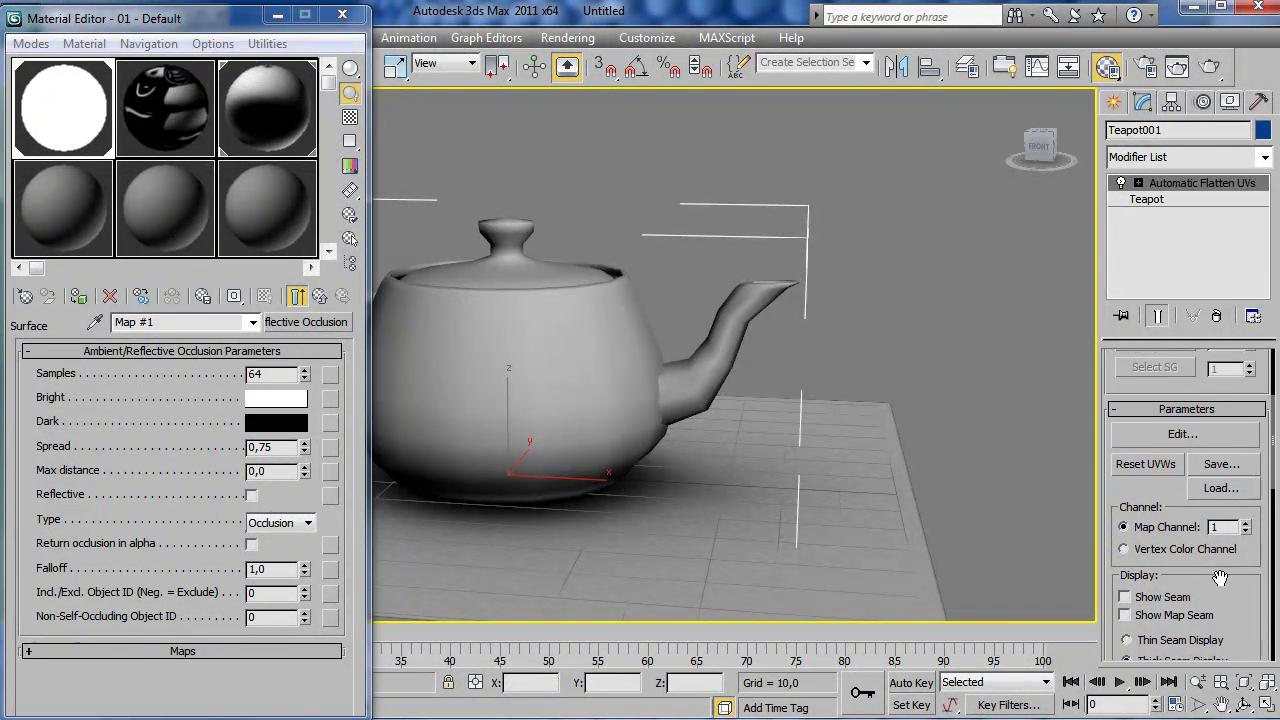
pyautogui.moveTo(1209, 638); pyautogui.dragTo(1205, 524)
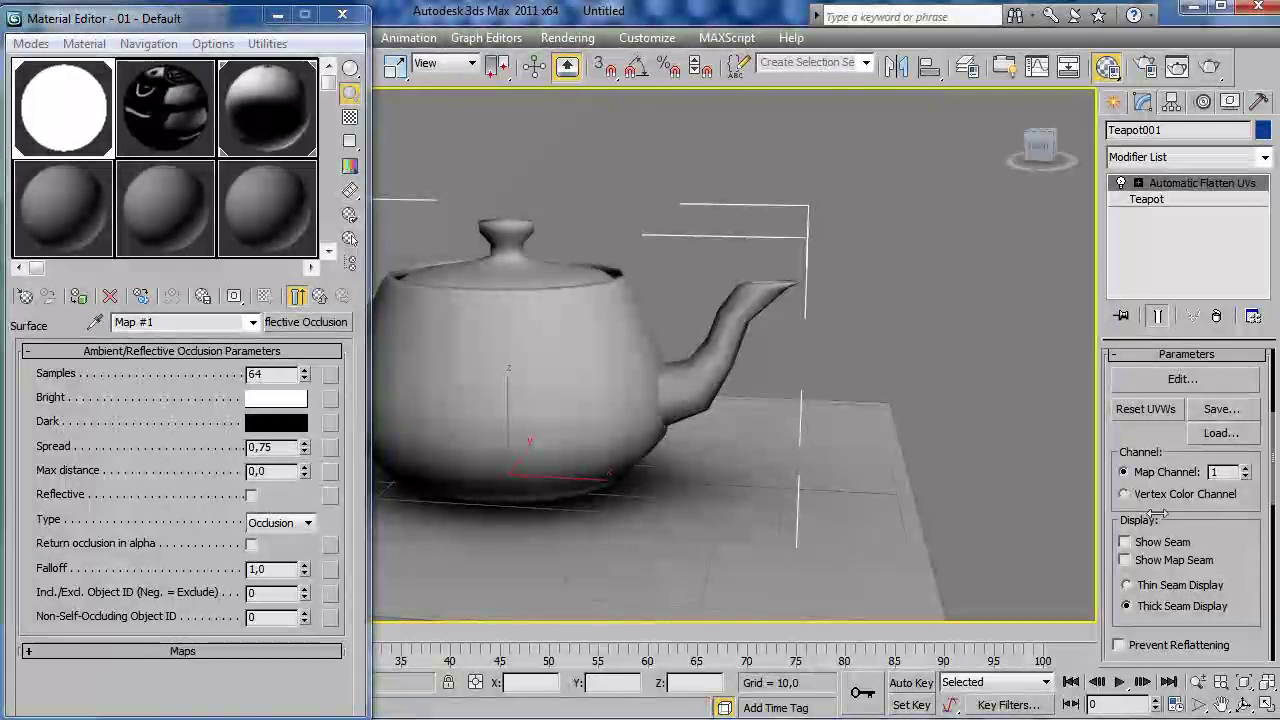
# - Rebake Teapot001's occlusion texture with the 1024x1024 output size
pyautogui.click(567, 38)
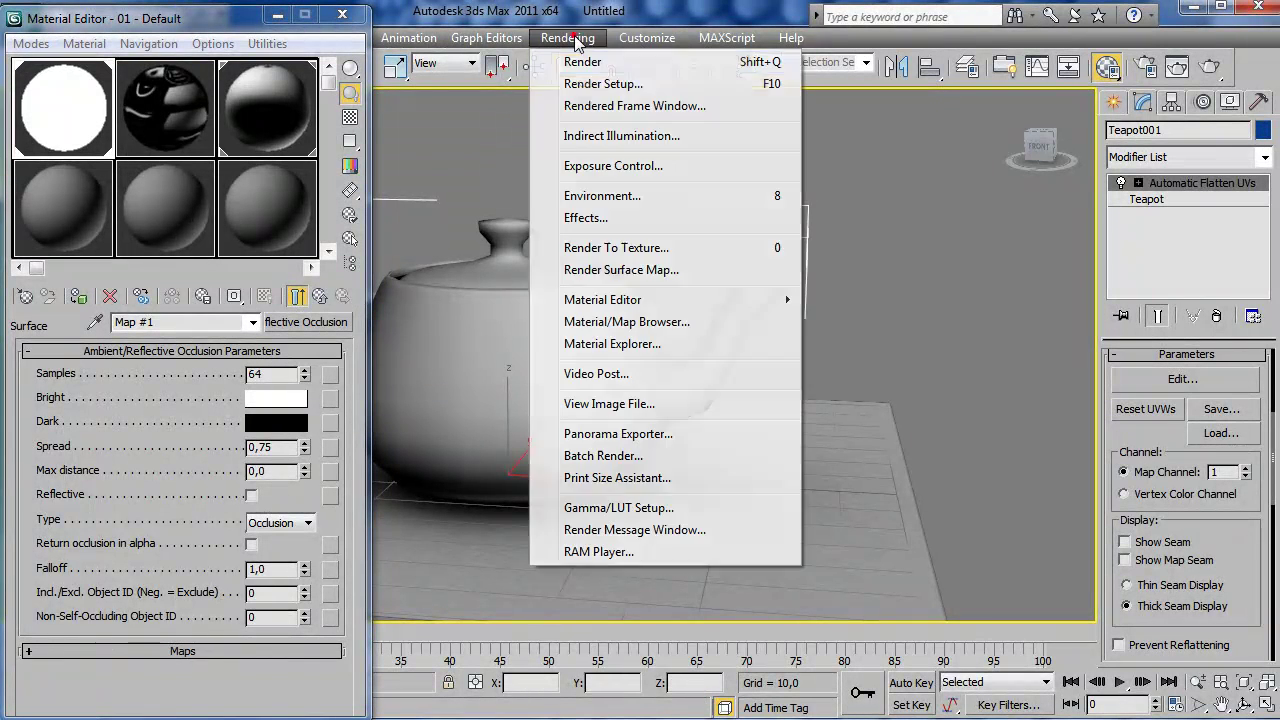
pyautogui.click(640, 252)
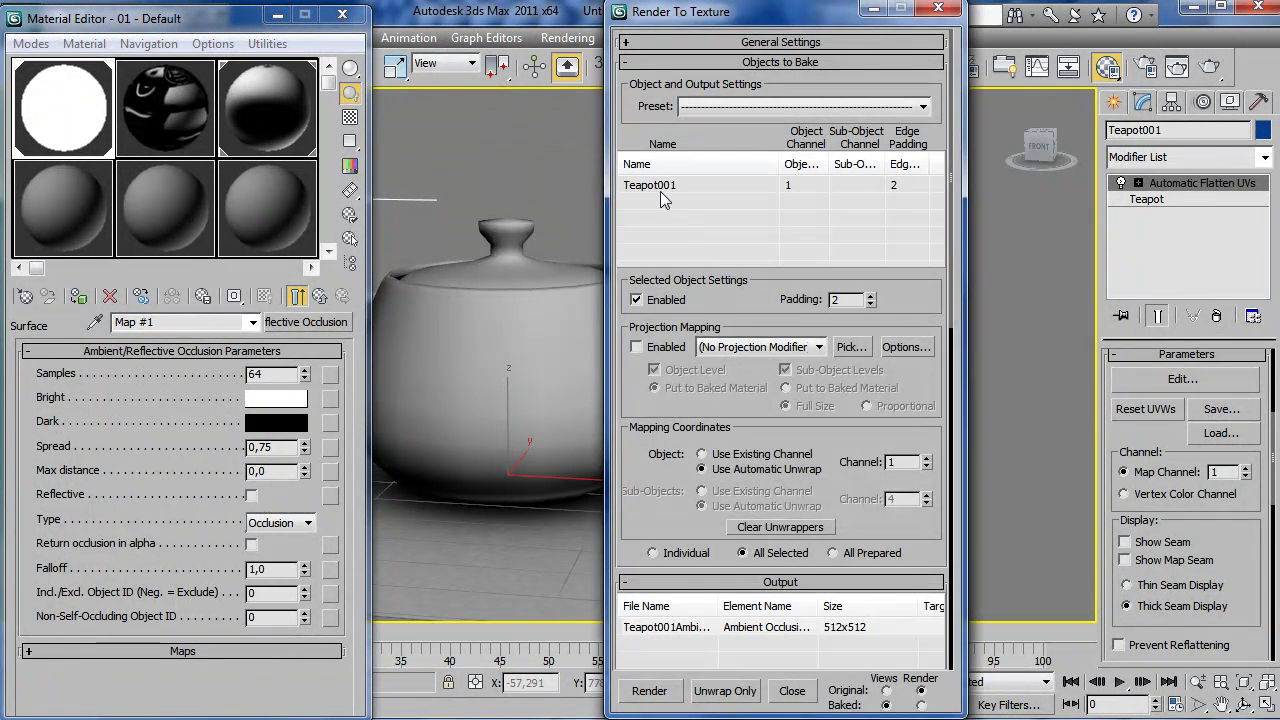
pyautogui.scroll(-5, 643, 474)
pyautogui.scroll(-1, 708, 381)
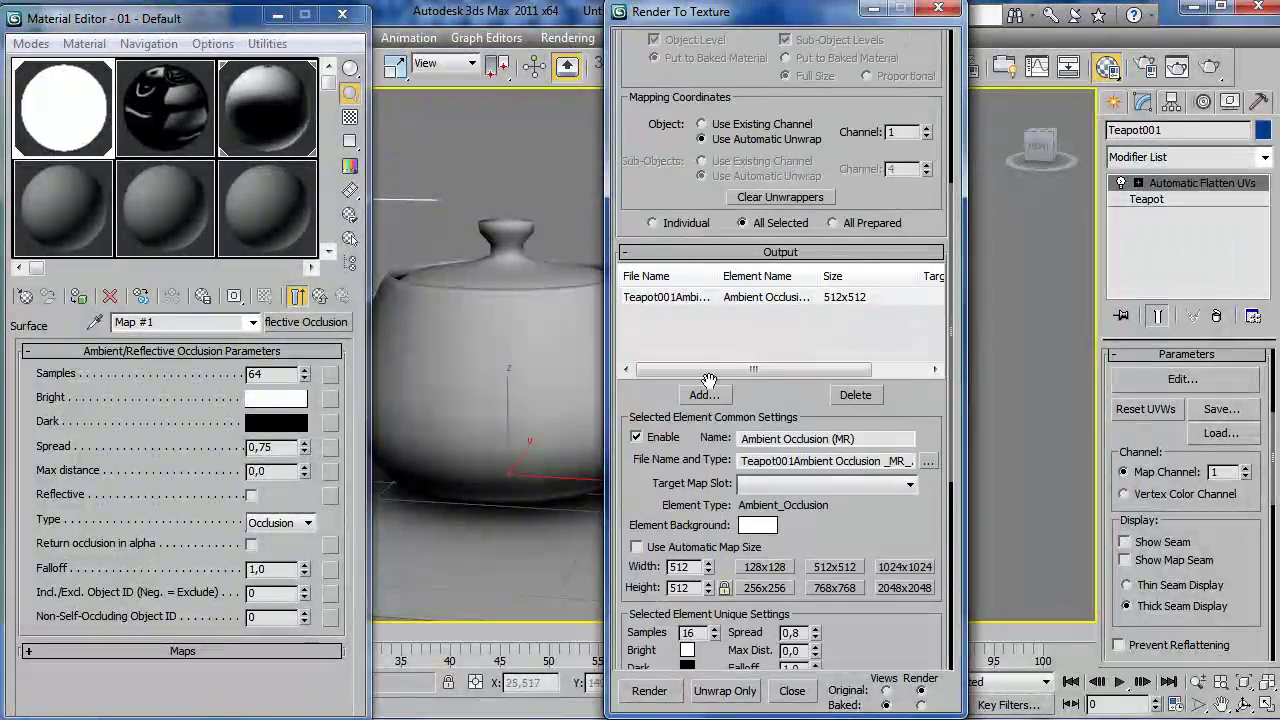
pyautogui.click(904, 567)
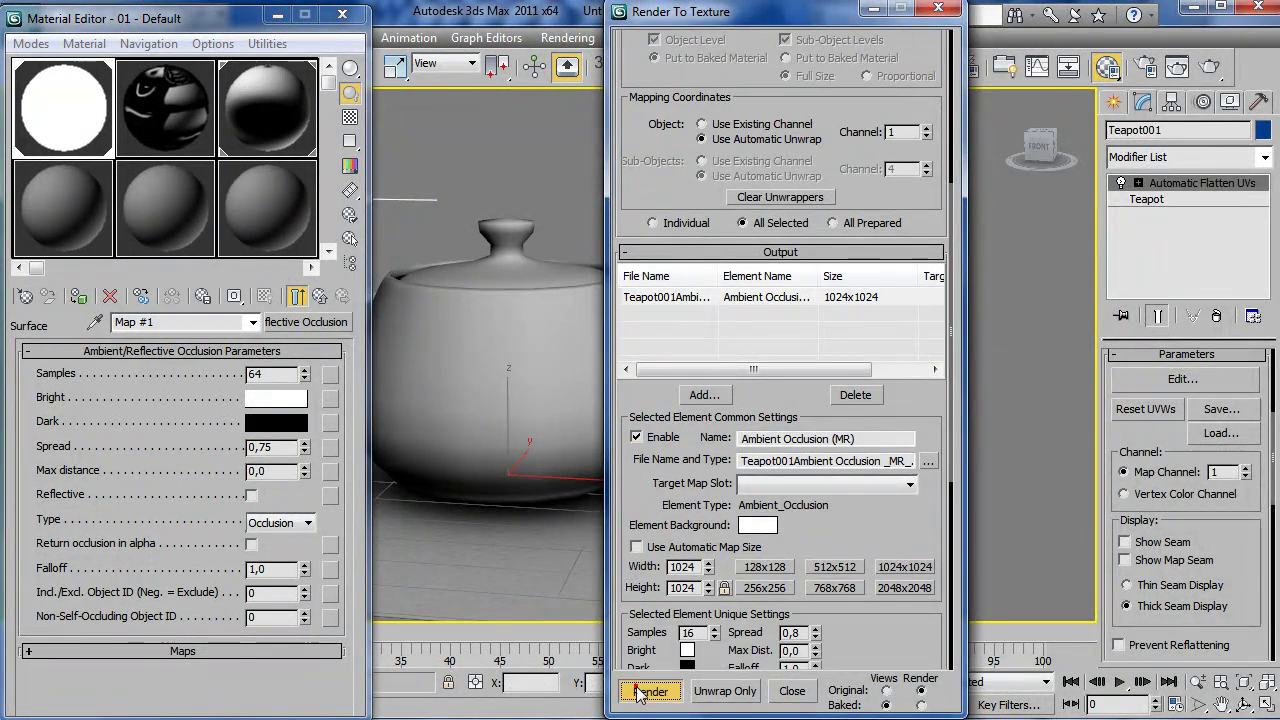
pyautogui.click(647, 691)
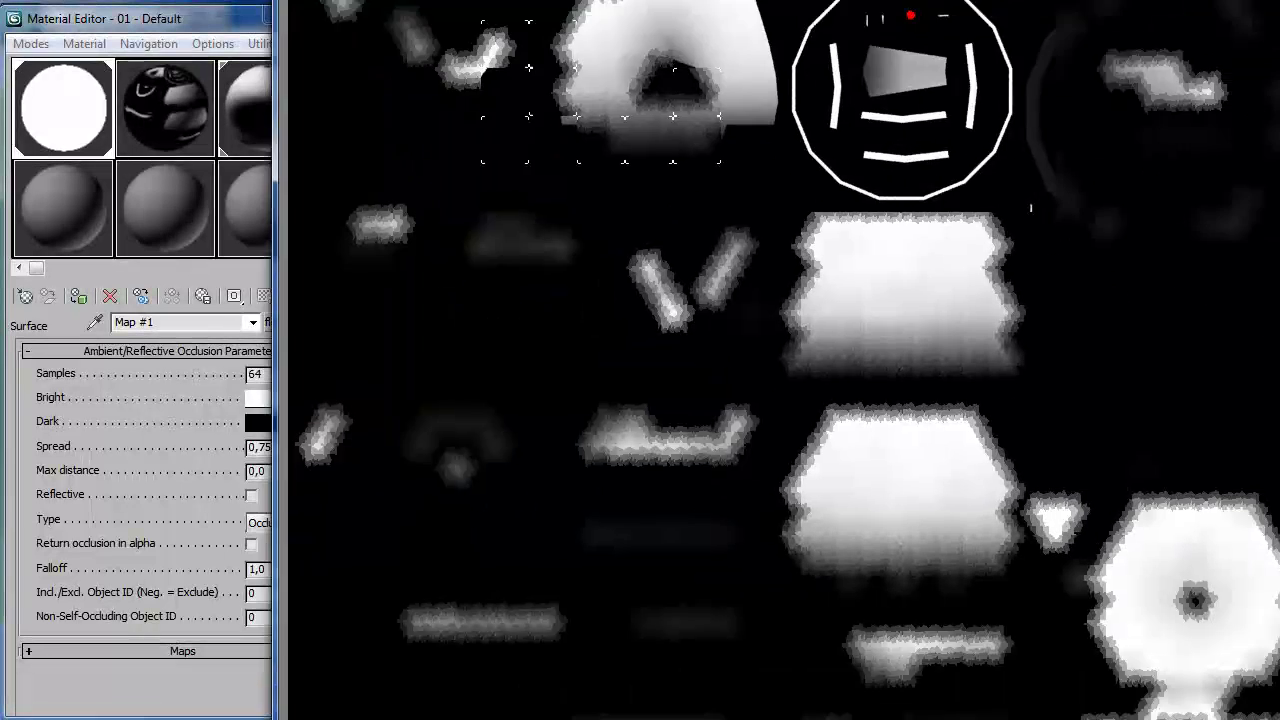
pyautogui.moveTo(797, 494); pyautogui.dragTo(617, 354, button='middle')
# - Overwrite oa-exemple.jpg with the new teapot bake at JPEG quality 100
pyautogui.scroll(-5, 615, 350)
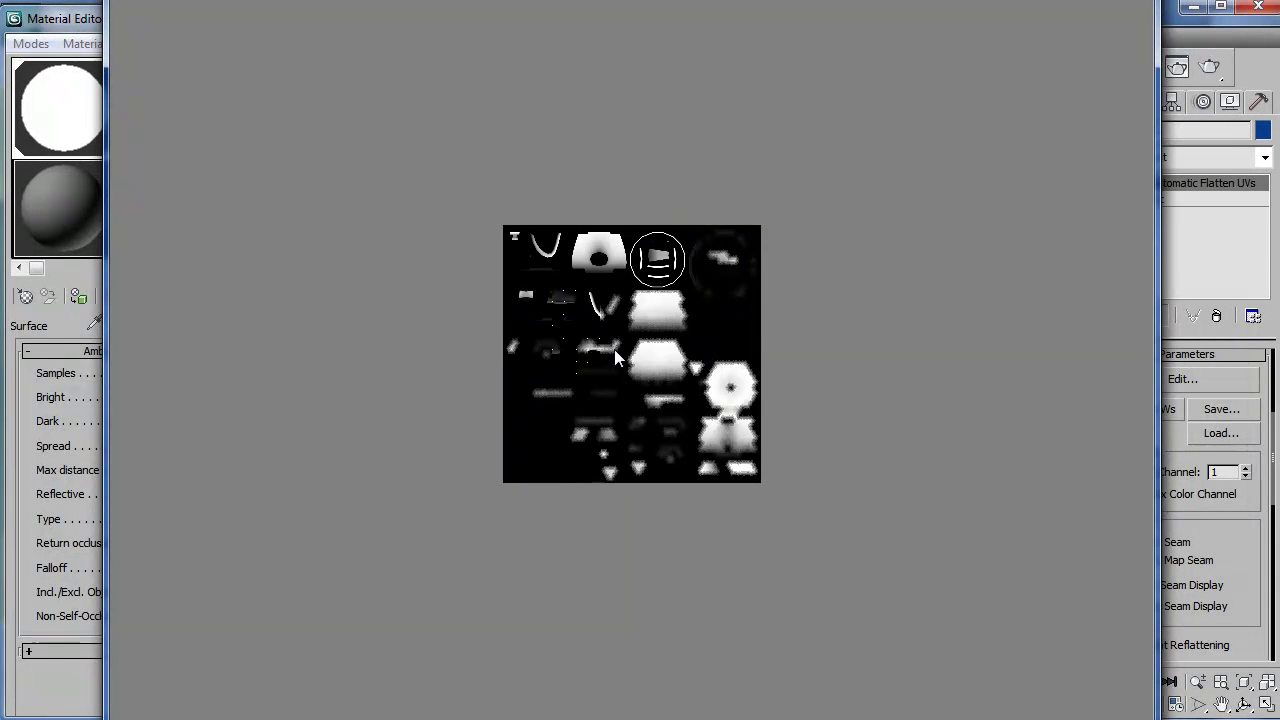
pyautogui.scroll(3, 615, 350)
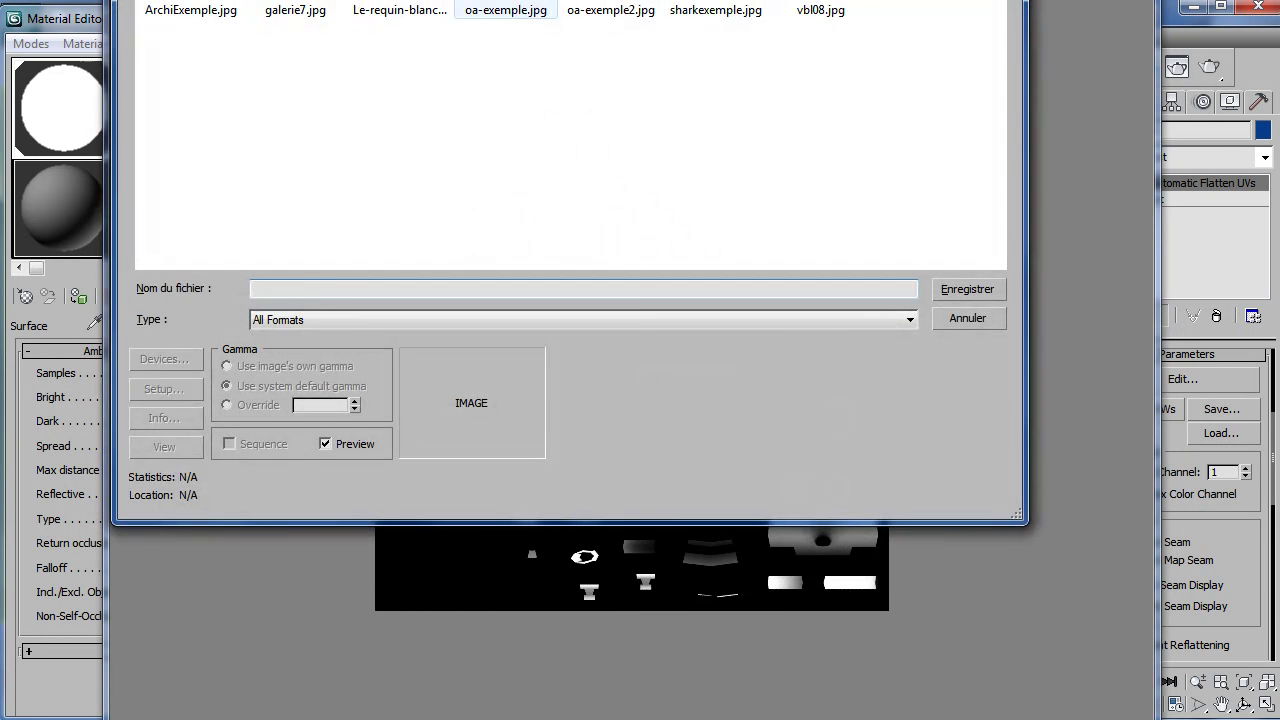
pyautogui.press('Return')
pyautogui.click(486, 413)
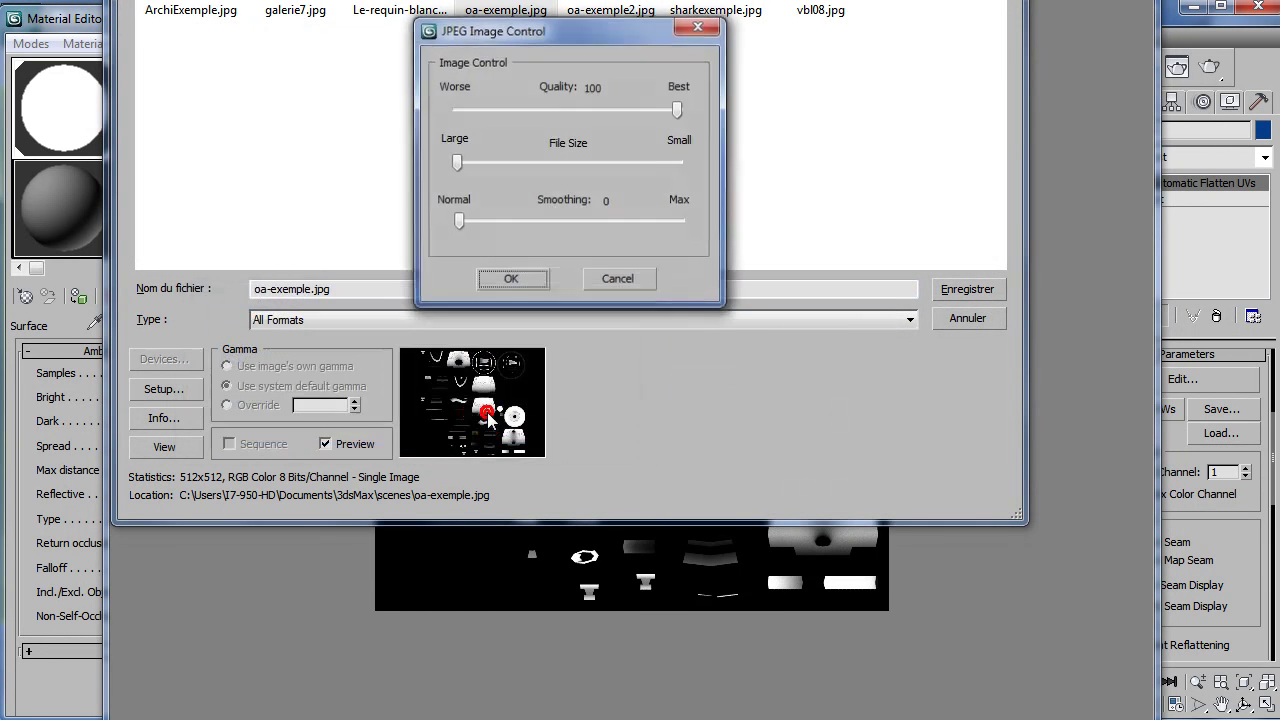
pyautogui.click(511, 281)
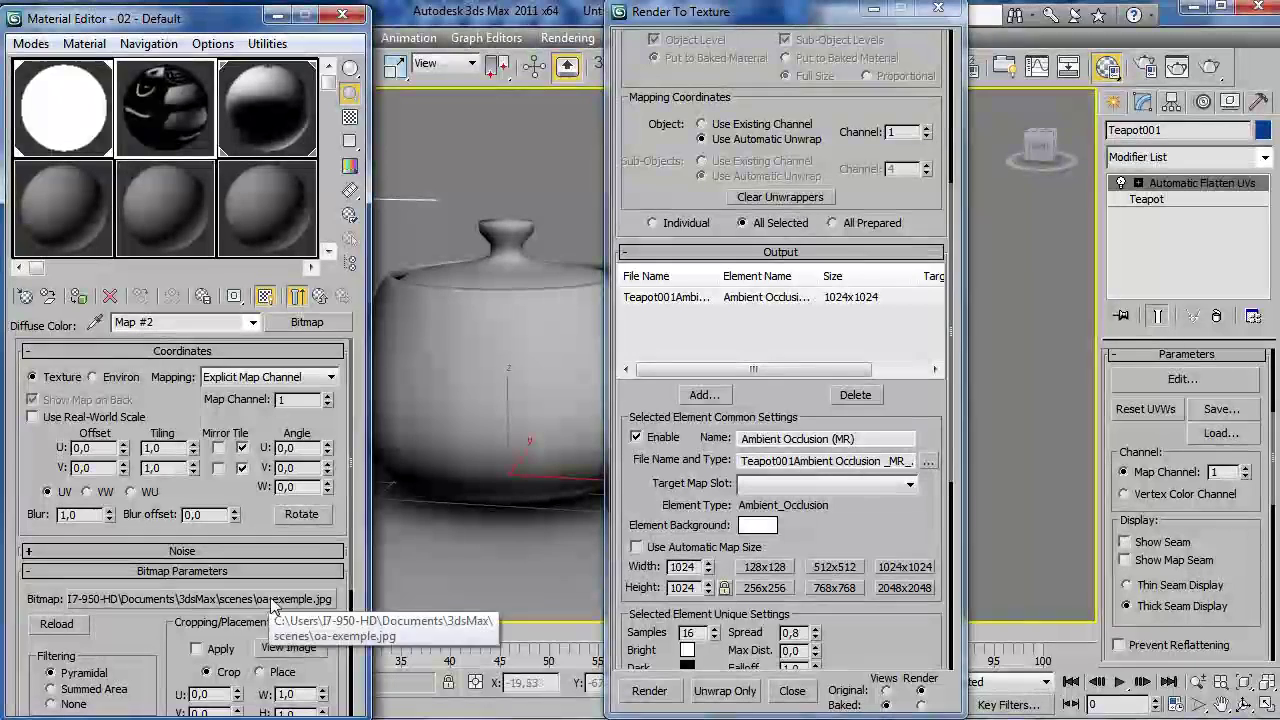
# - Assign material 02 to the teapot, close both editors, and render the view from behind
pyautogui.moveTo(195, 122); pyautogui.dragTo(480, 353)
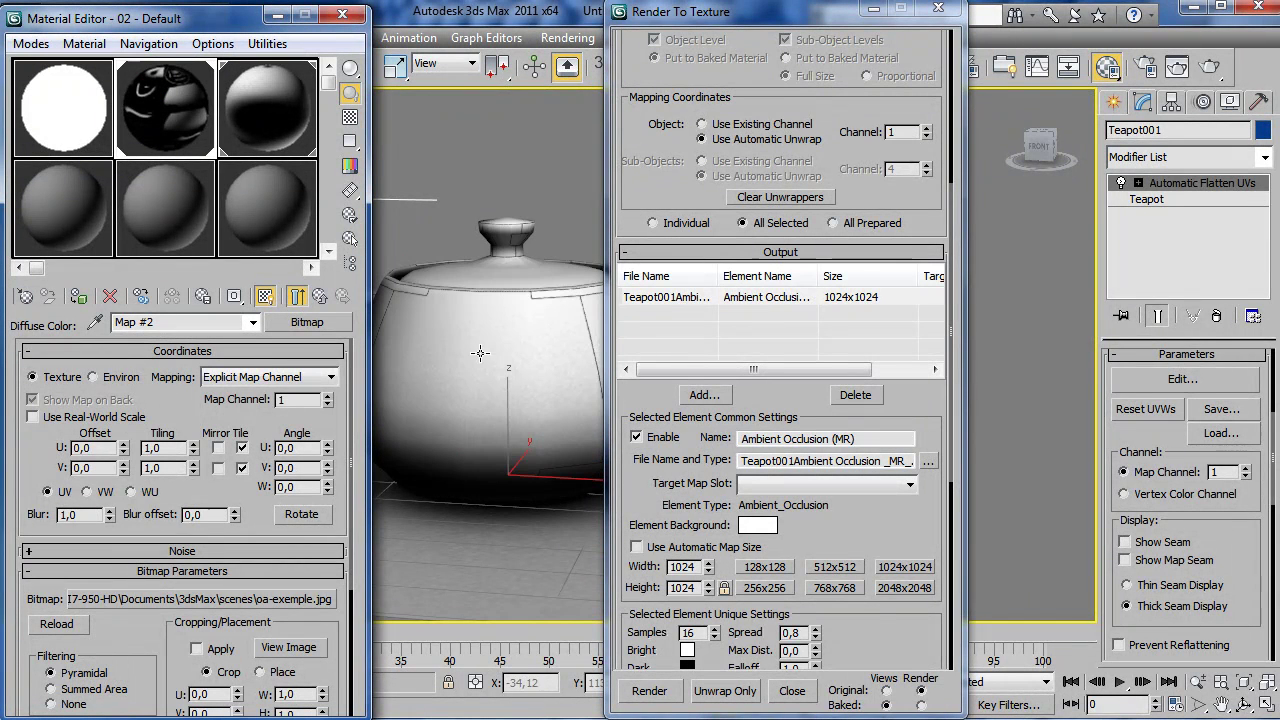
pyautogui.click(940, 10)
pyautogui.click(342, 14)
pyautogui.moveTo(713, 264)
pyautogui.keyDown('alt'); pyautogui.mouseDown(button='middle')
pyautogui.moveTo(651, 283)
pyautogui.moveTo(509, 256)
pyautogui.moveTo(426, 280)
pyautogui.mouseUp(button='middle'); pyautogui.keyUp('alt')
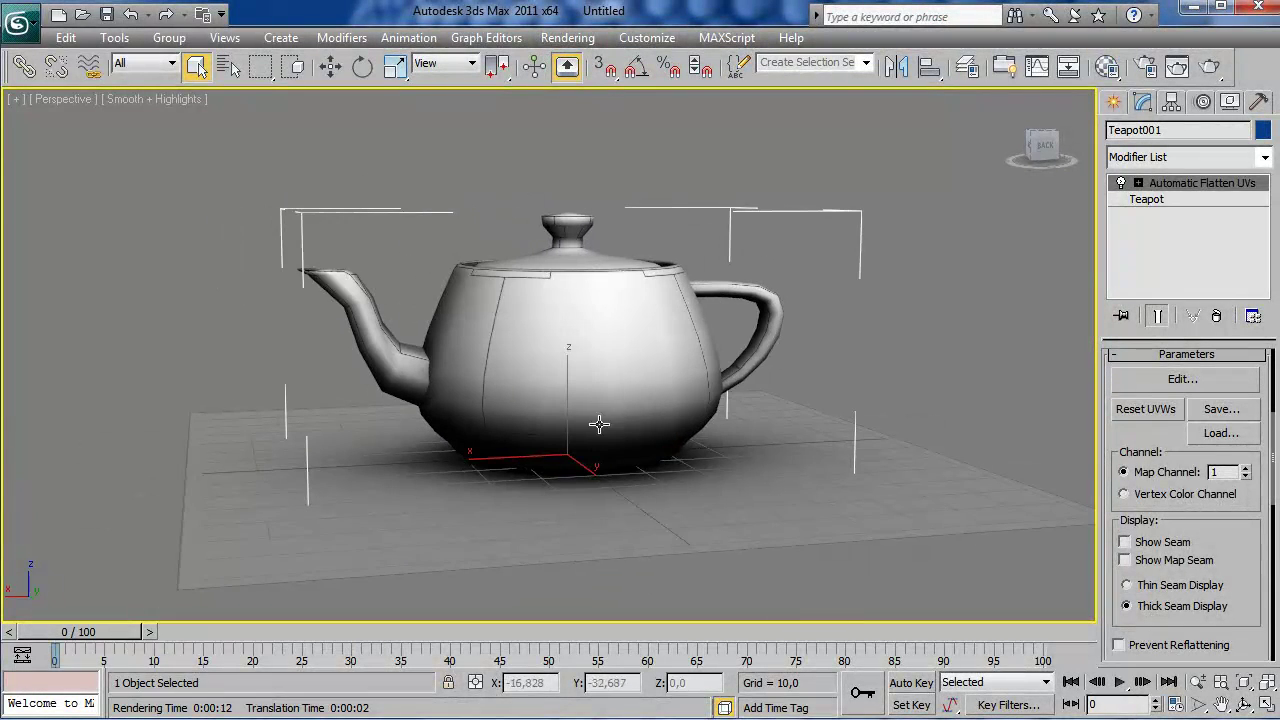
pyautogui.click(1209, 66)
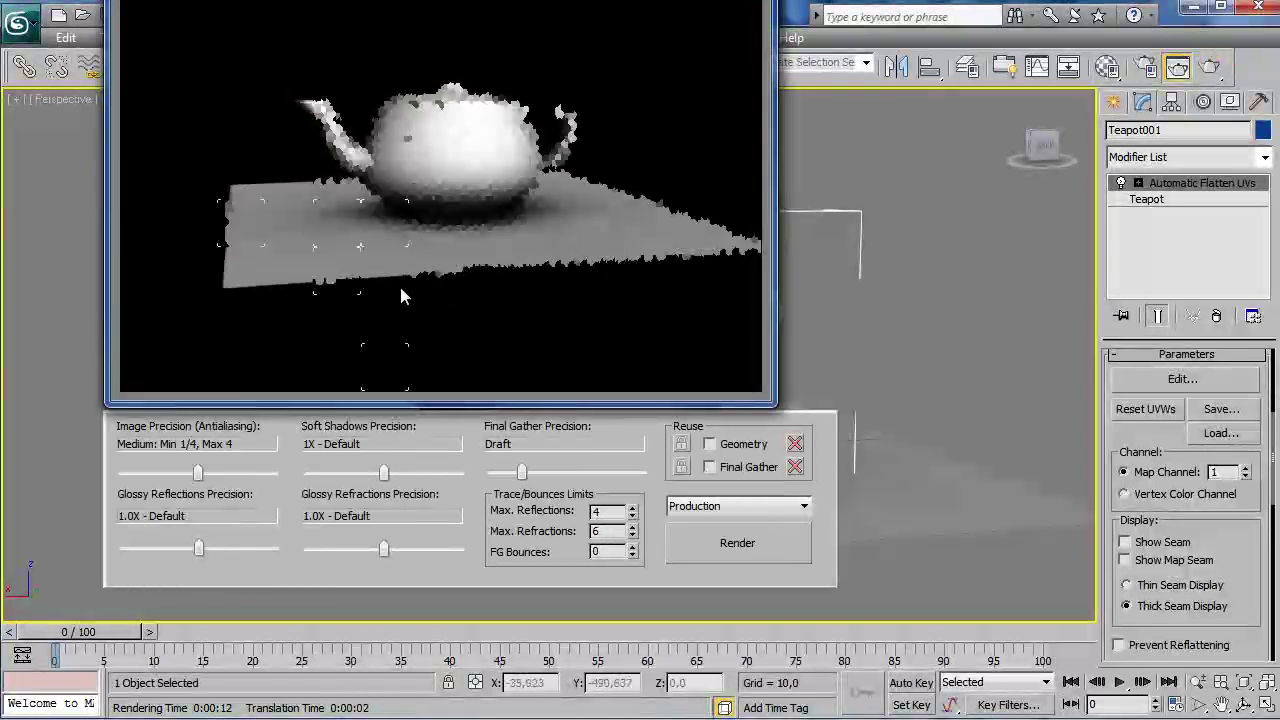